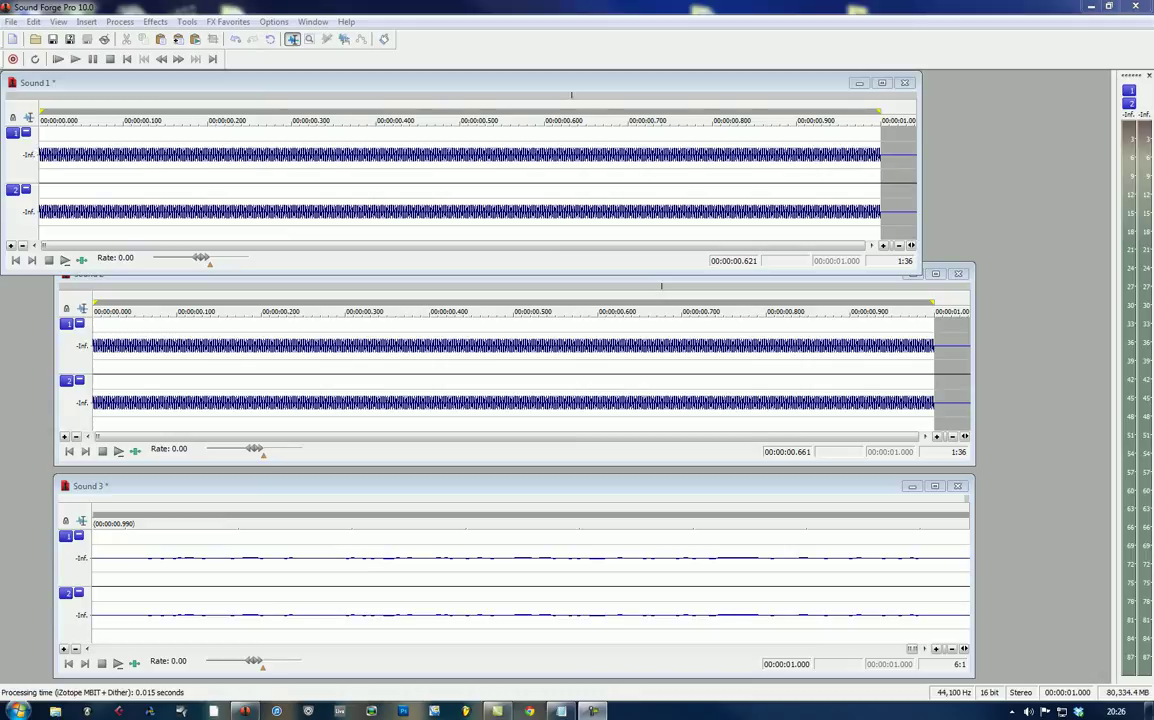
{"action": "left_click", "coordinate": [60, 183]}
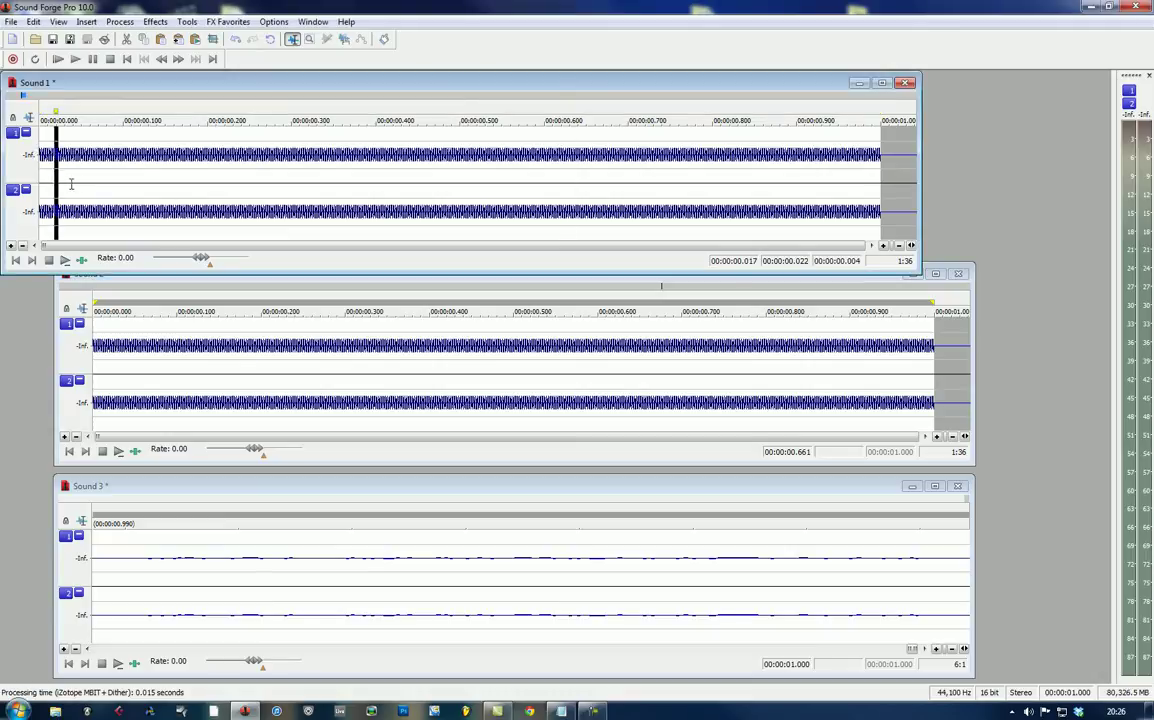
{"action": "left_click_drag", "start_coordinate": [45, 183], "coordinate": [48, 183]}
{"action": "key", "text": "space"}
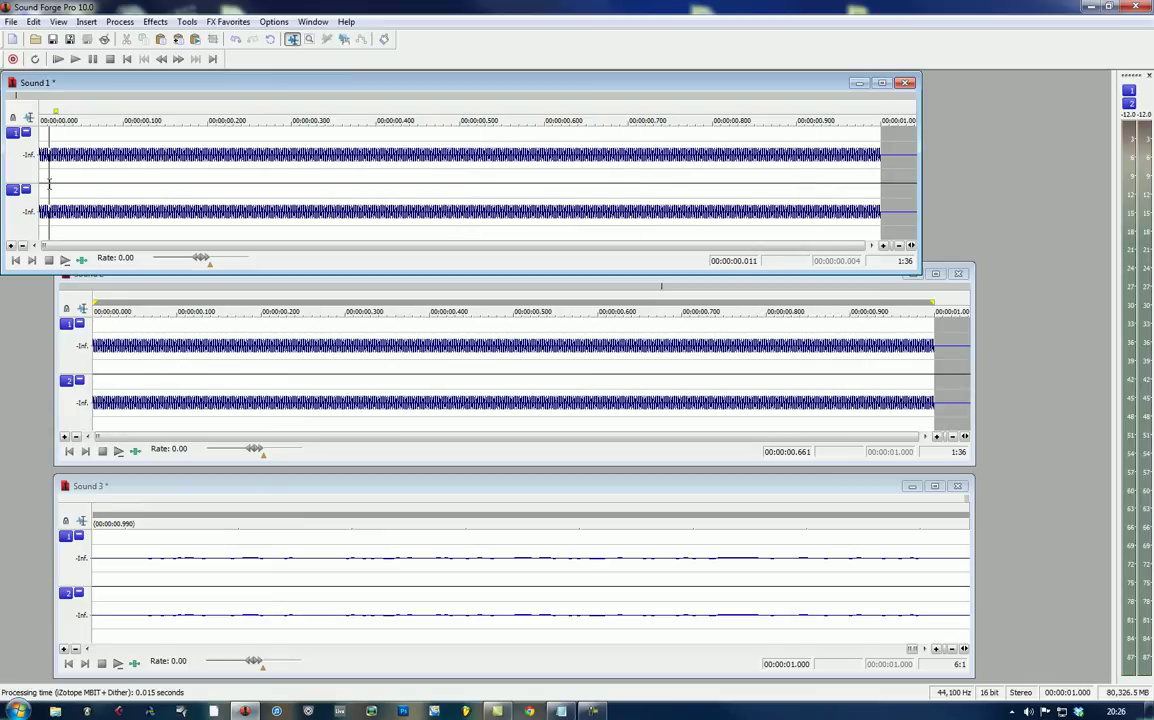
{"action": "key", "text": "space"}
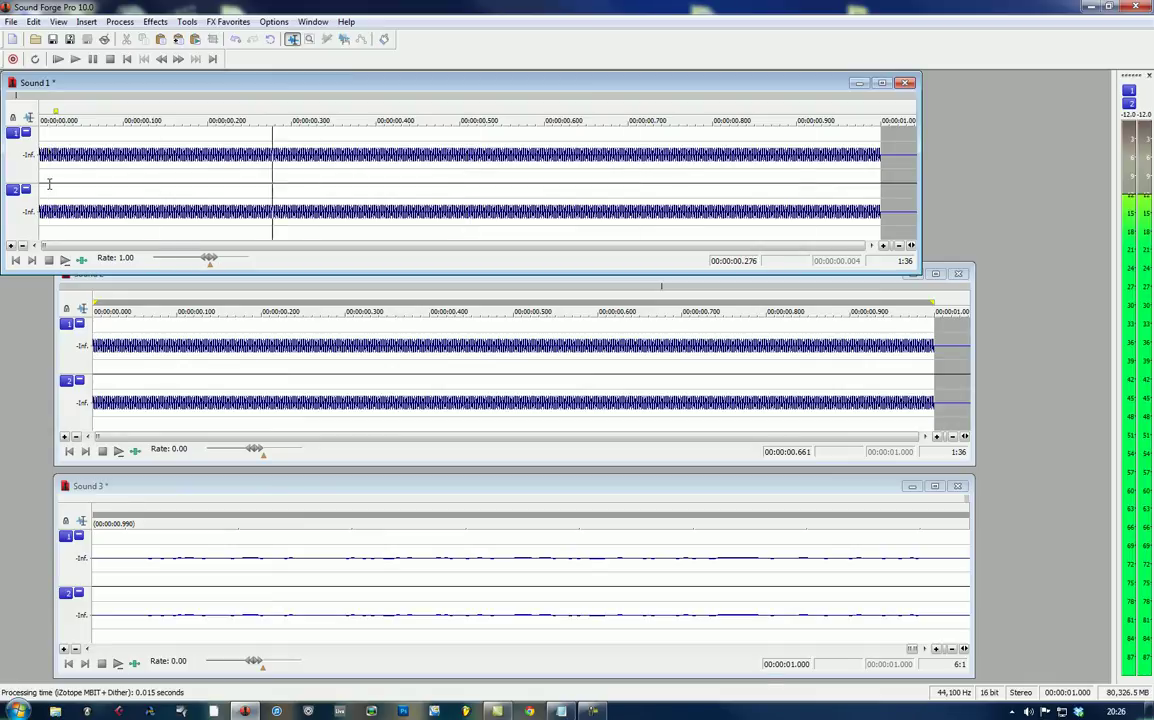
{"action": "left_click", "coordinate": [97, 364]}
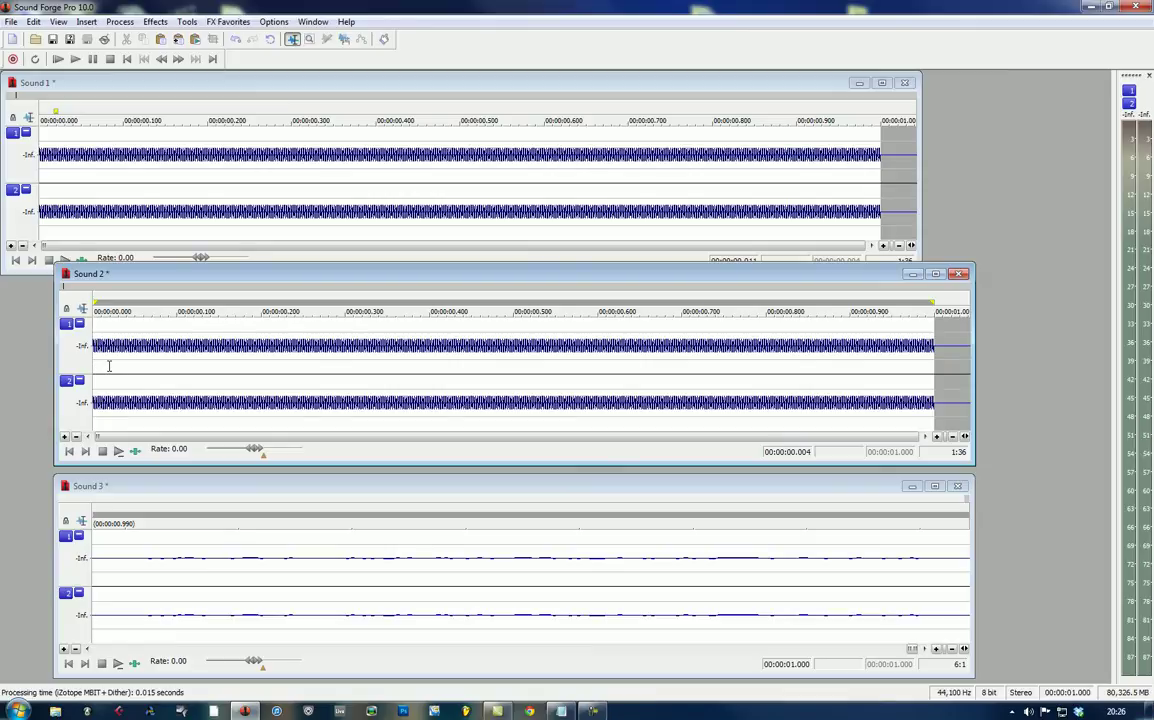
{"action": "key", "text": "space"}
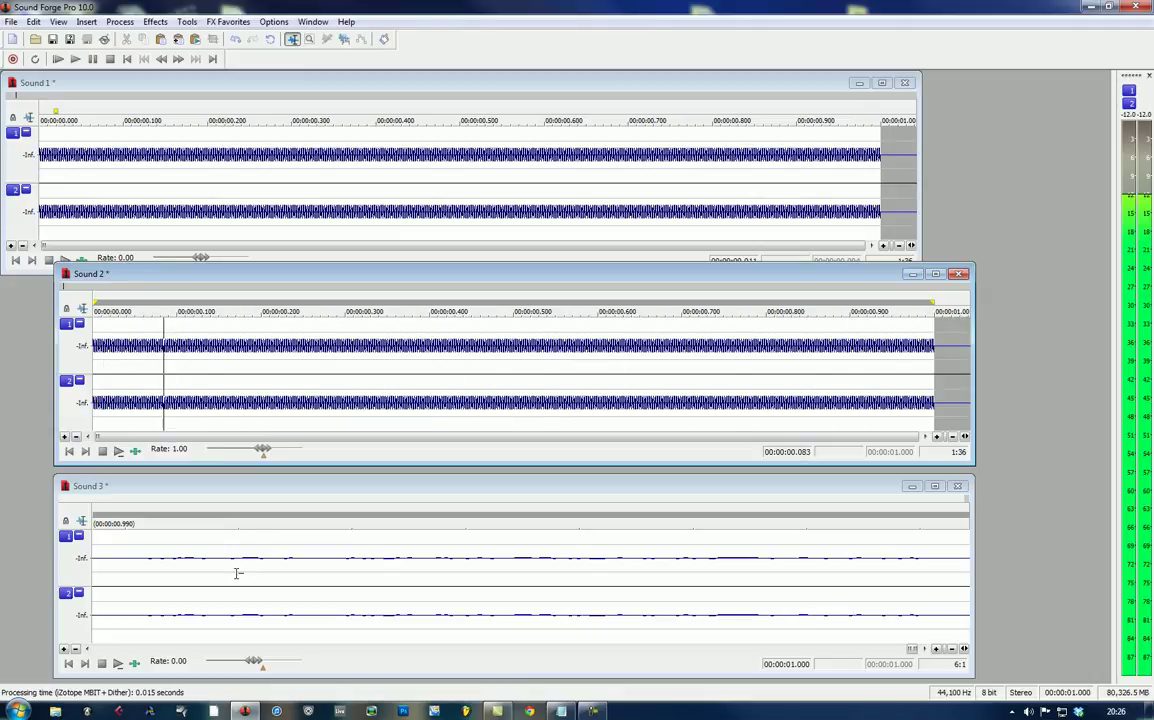
- Close Sound 3 without saving and paste all of Sound 1 into a new Sound 4 window
{"action": "left_click", "coordinate": [957, 486]}
{"action": "left_click", "coordinate": [586, 284]}
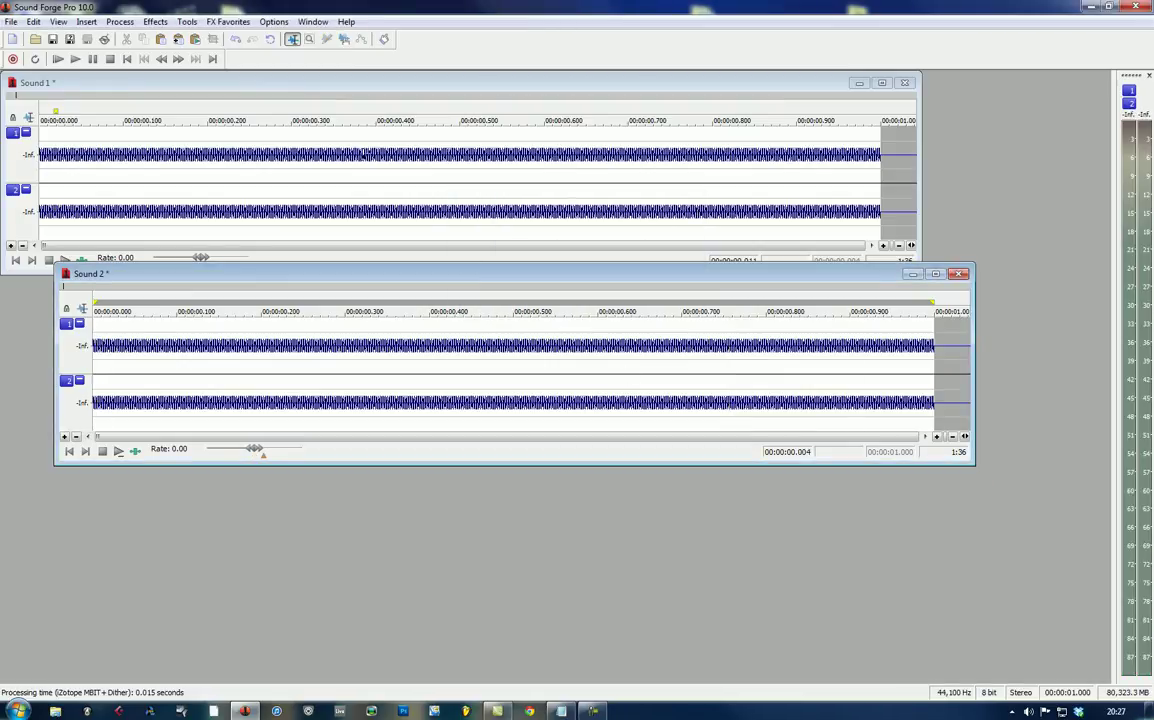
{"action": "left_click", "coordinate": [345, 165]}
{"action": "double_click", "coordinate": [303, 166]}
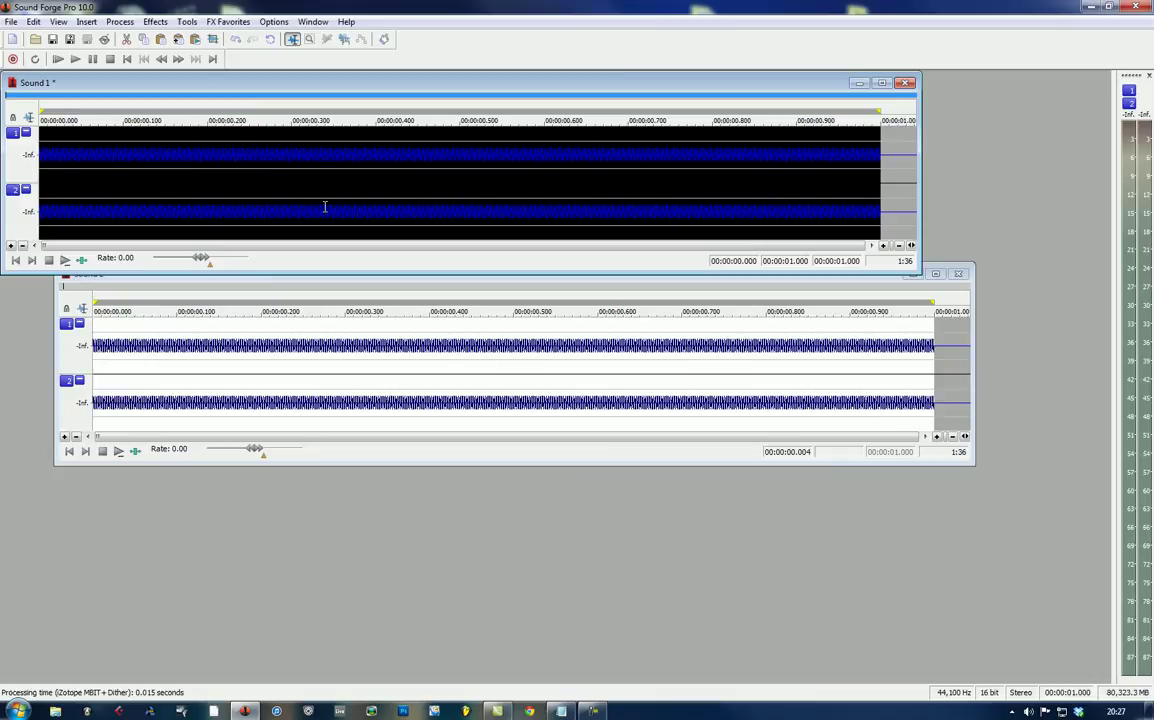
{"action": "key", "text": "ctrl+c"}
{"action": "key", "text": "ctrl+e"}
{"action": "left_click_drag", "start_coordinate": [250, 128], "coordinate": [264, 469]}
- Mix Sound 2 into the whole of Sound 4 with Edit > Paste Special > Mix
{"action": "left_click", "coordinate": [221, 375]}
{"action": "double_click", "coordinate": [205, 340]}
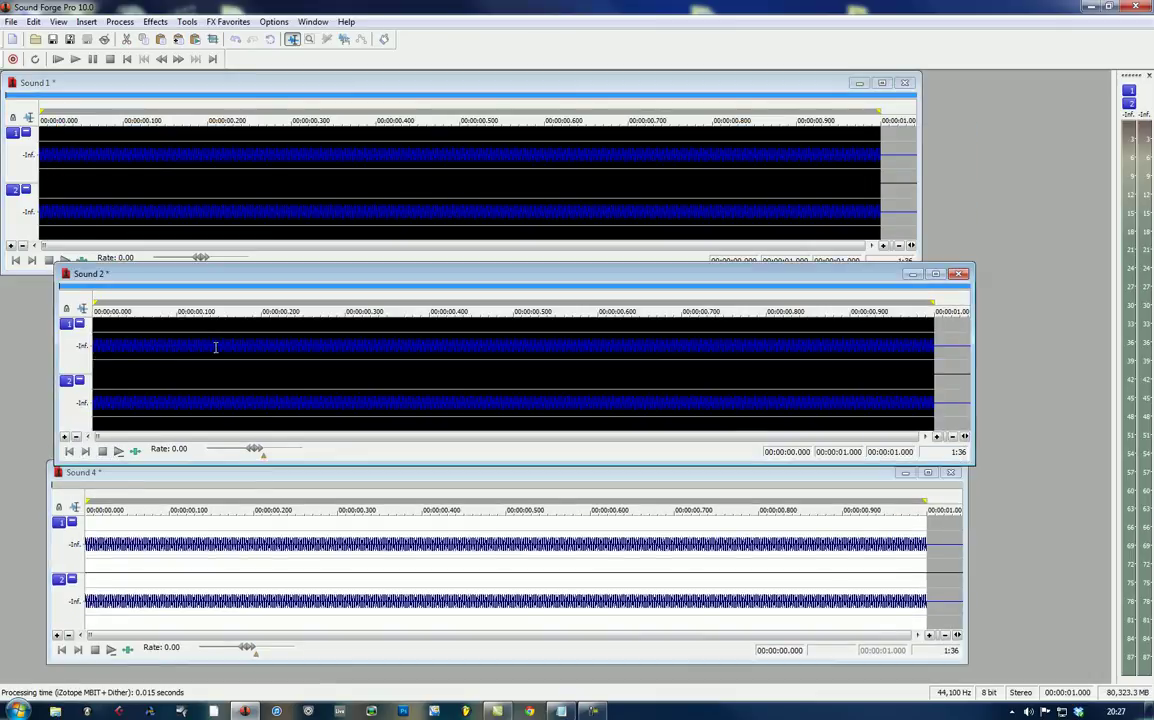
{"action": "left_click", "coordinate": [142, 566]}
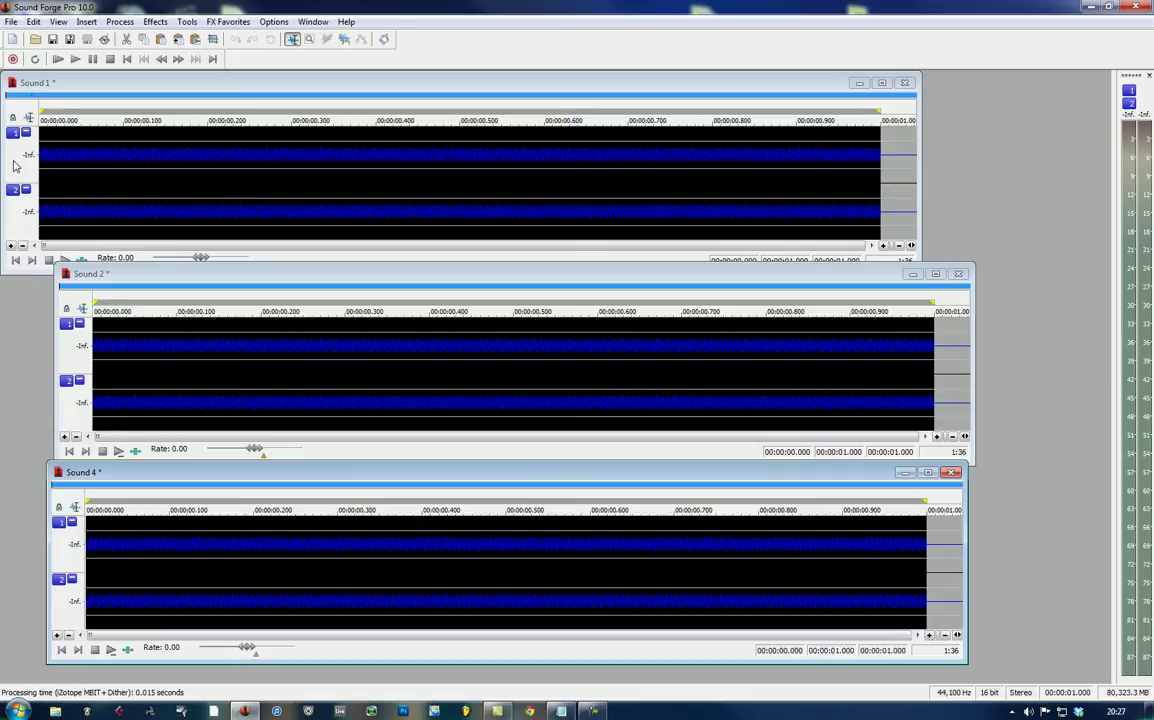
{"action": "double_click", "coordinate": [142, 566]}
{"action": "left_click", "coordinate": [33, 21]}
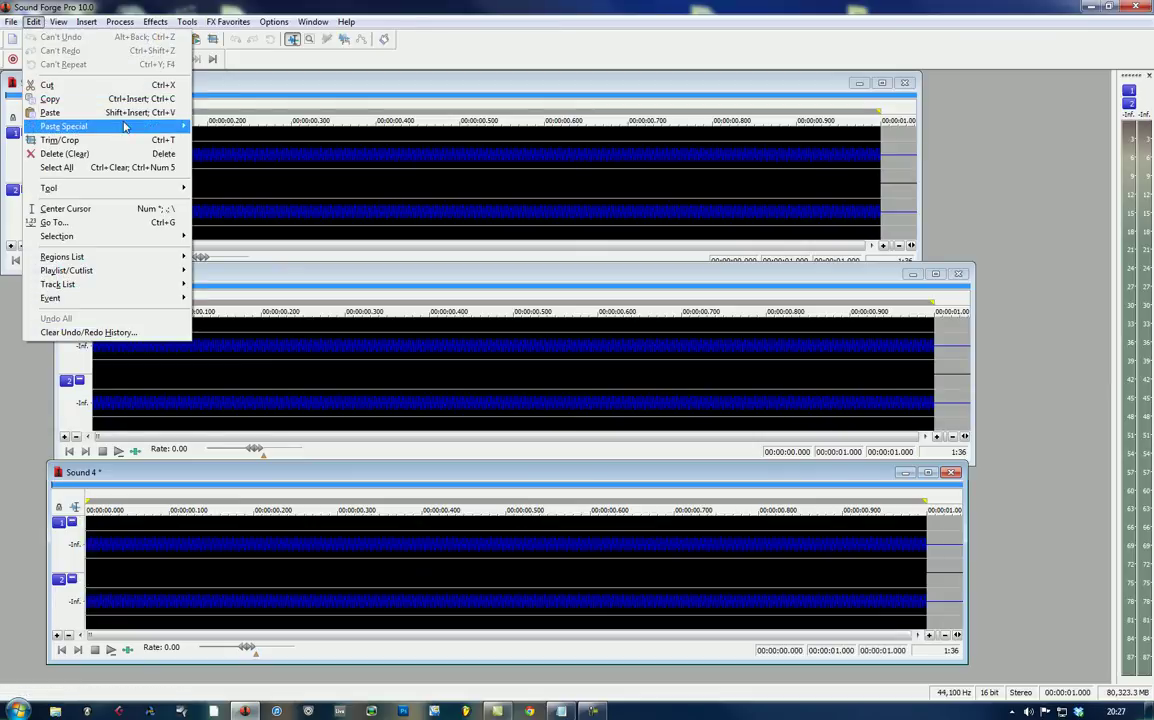
{"action": "mouse_move", "coordinate": [174, 123]}
{"action": "left_click", "coordinate": [216, 127]}
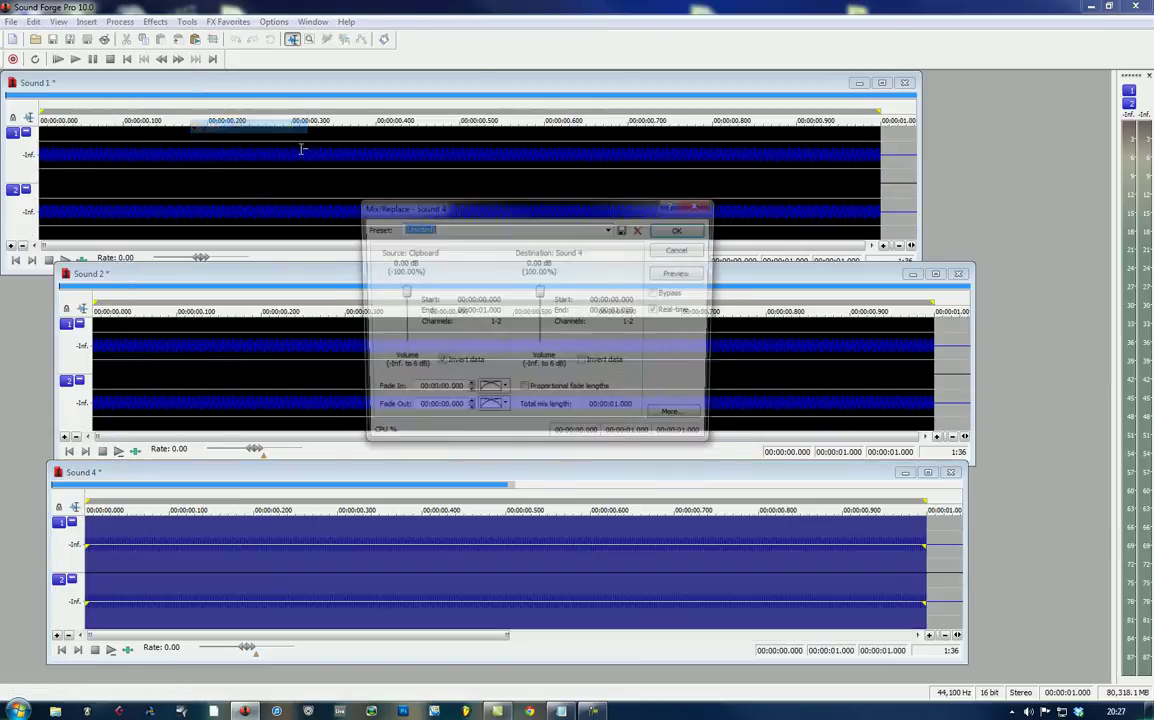
{"action": "left_click", "coordinate": [682, 230]}
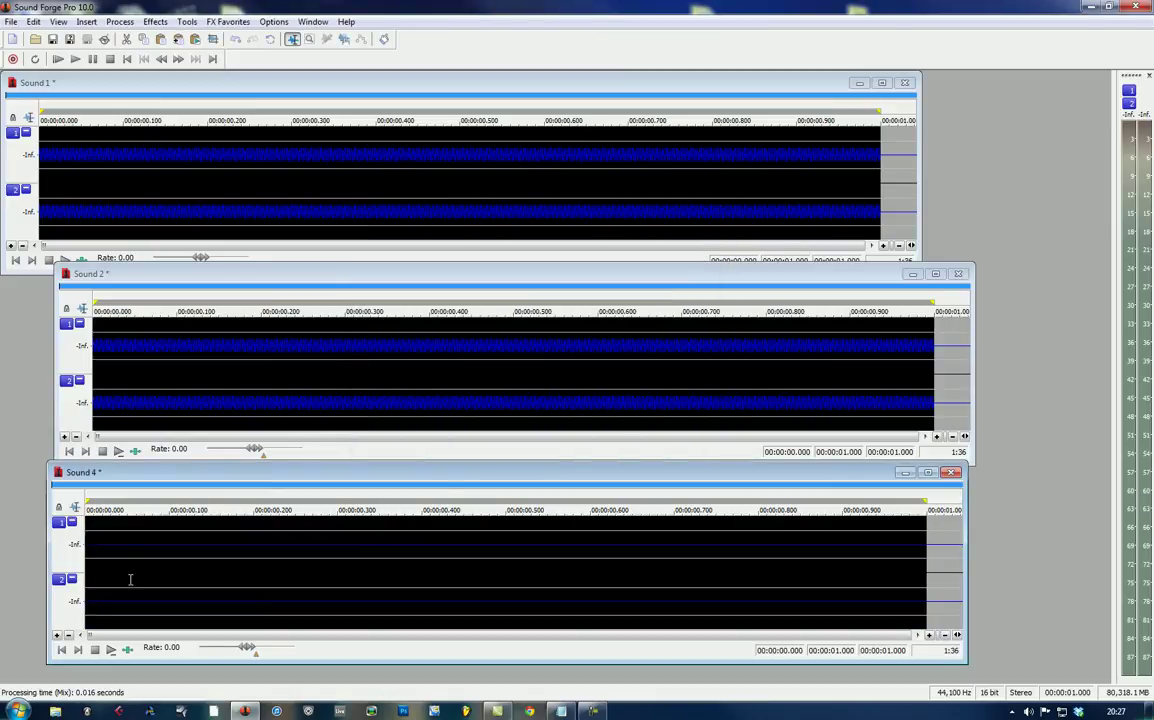
- Play the mixed Sound 4 from near its start to hear the result
{"action": "left_click", "coordinate": [100, 557]}
{"action": "key", "text": "space"}
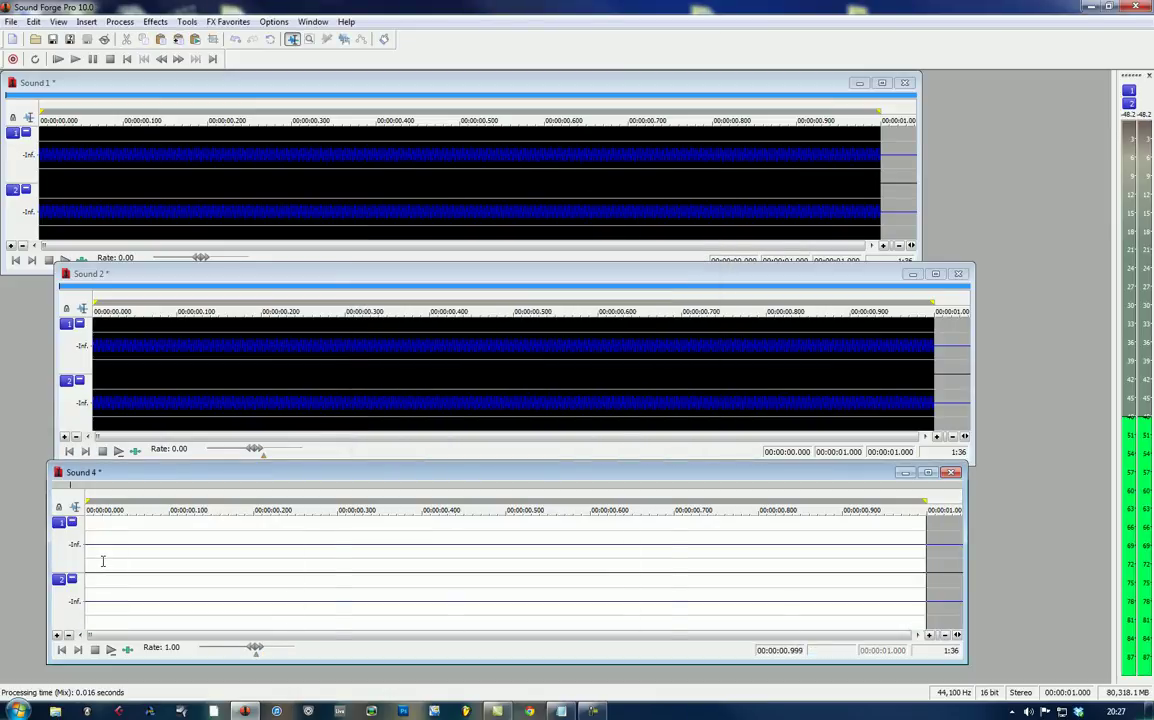
{"action": "key", "text": "space"}
{"action": "key", "text": "space"}
{"action": "key", "text": "space"}
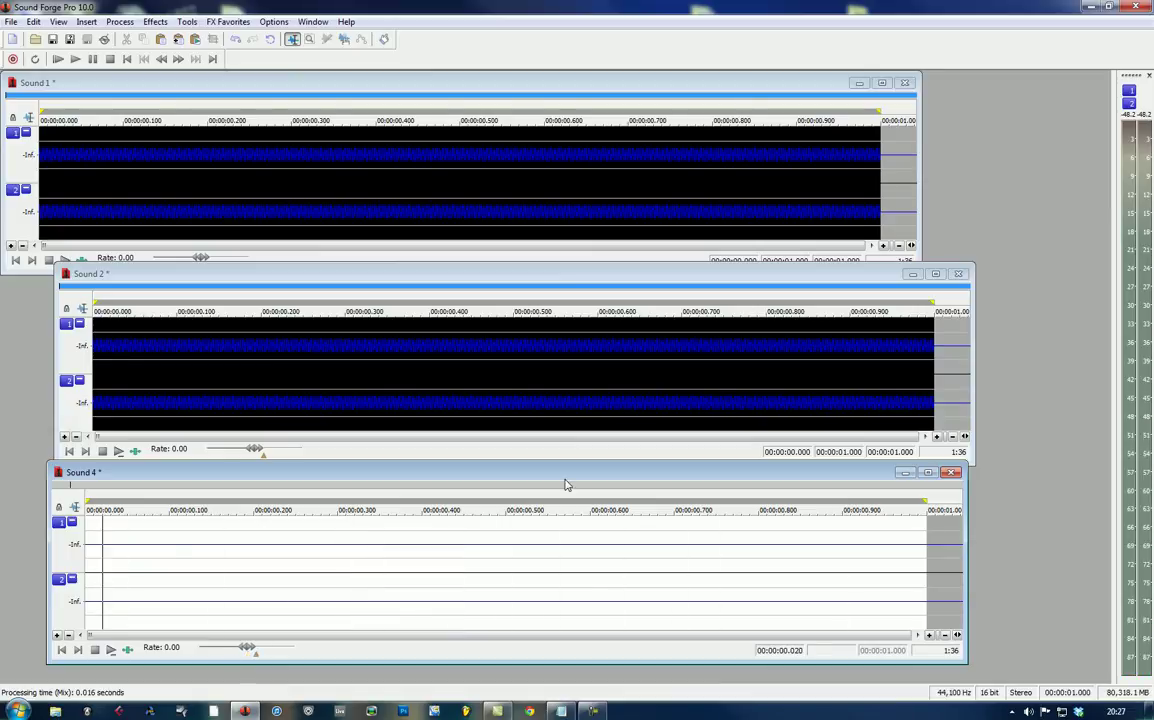
{"action": "key", "text": "space"}
{"action": "key", "text": "space"}
- Maximize and play Sound 4, then normalize the whole file to a 0.00 dB peak
{"action": "double_click", "coordinate": [800, 472]}
{"action": "key", "text": "space"}
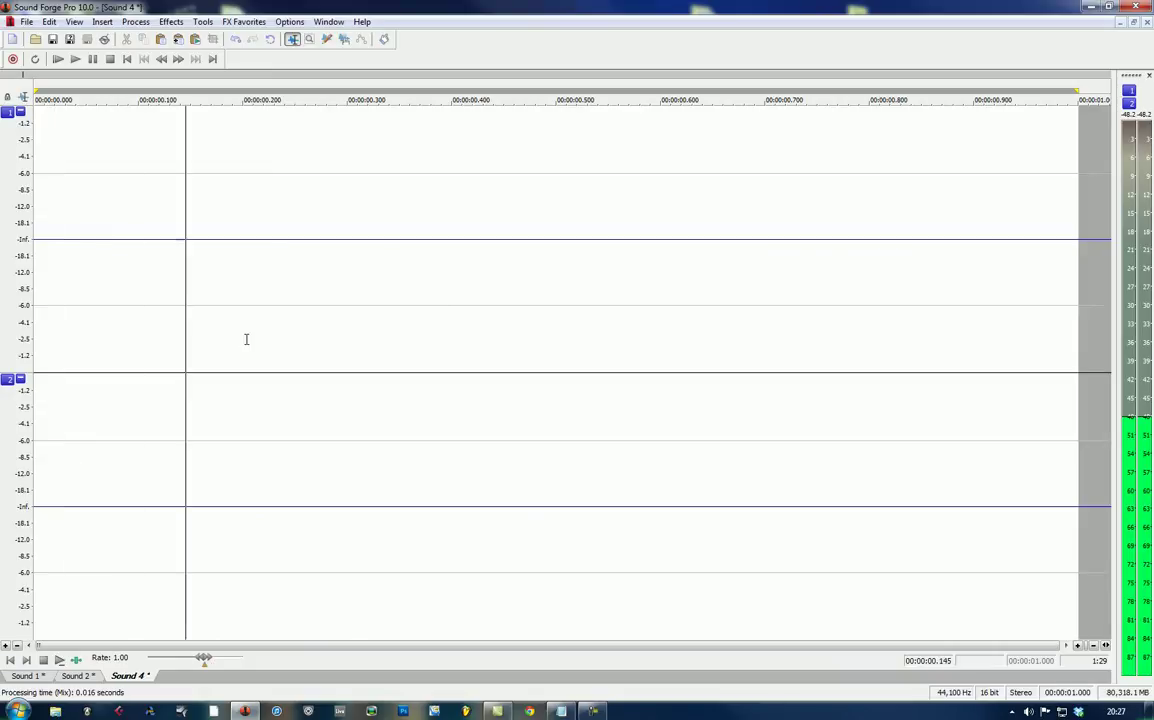
{"action": "key", "text": "space"}
{"action": "key", "text": "space"}
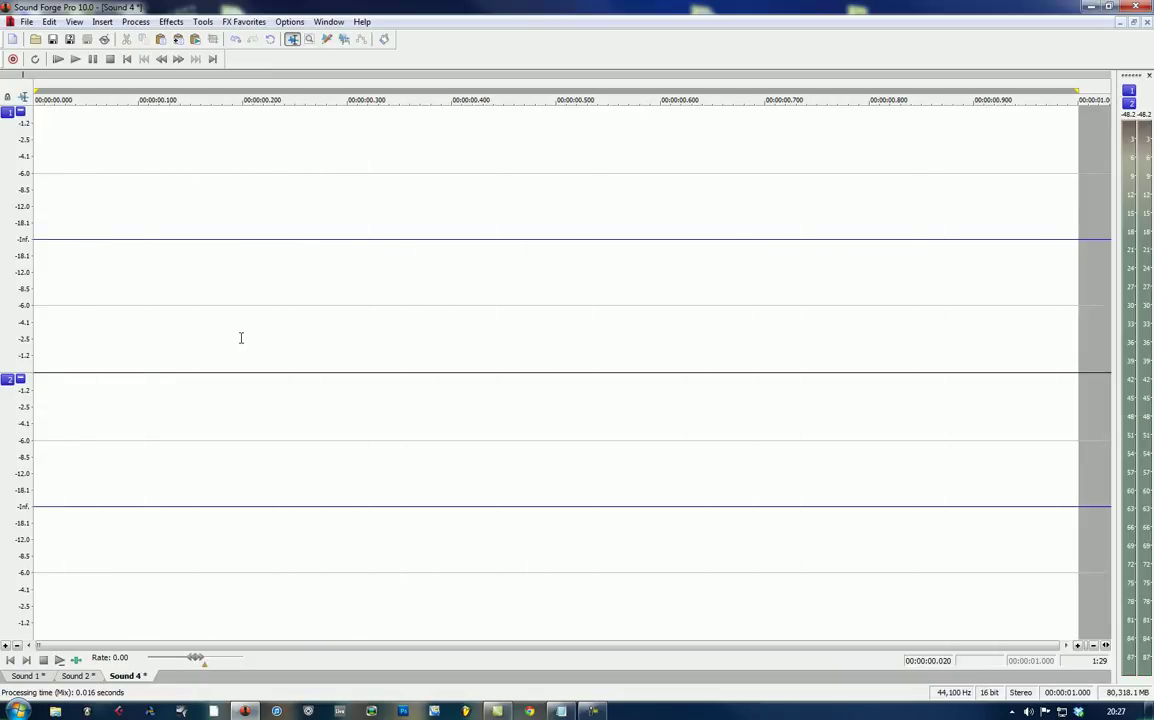
{"action": "key", "text": "space"}
{"action": "left_click", "coordinate": [138, 341]}
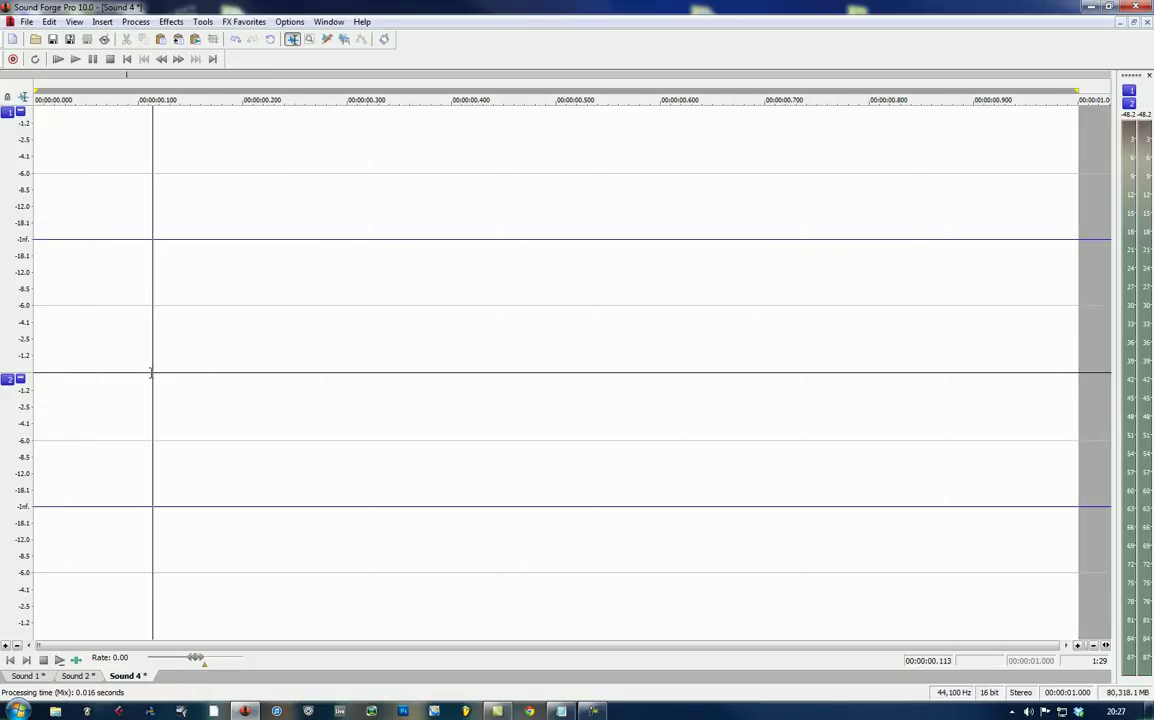
{"action": "double_click", "coordinate": [118, 175]}
{"action": "left_click", "coordinate": [135, 21]}
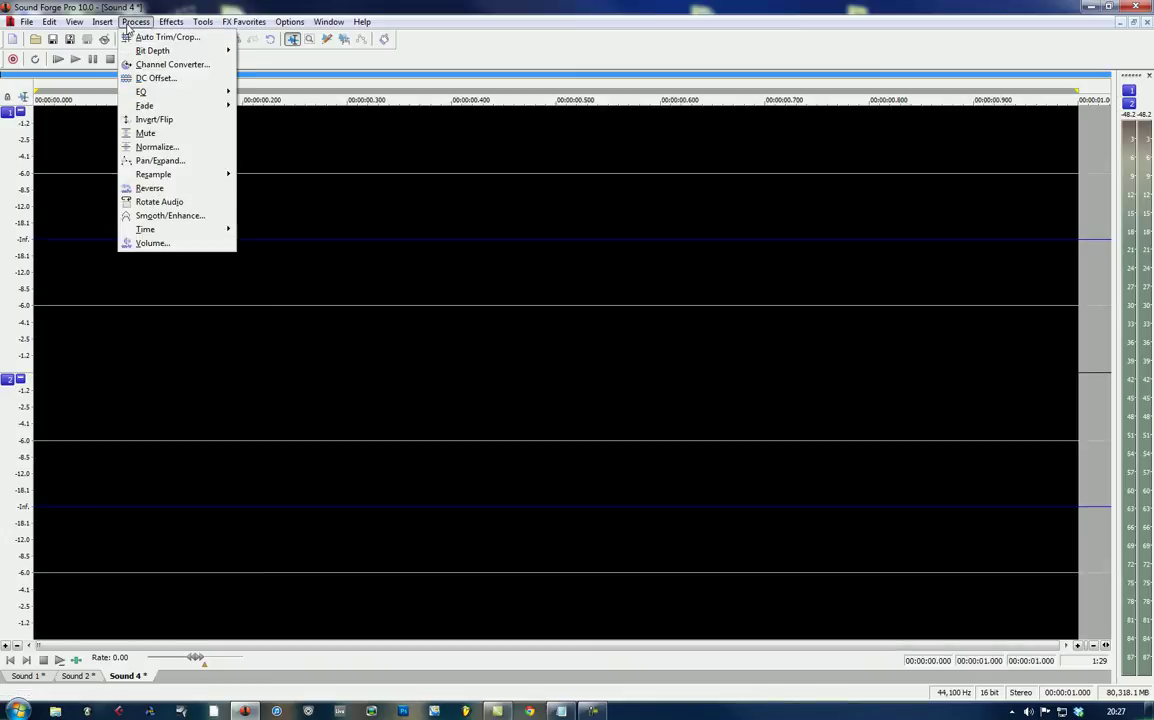
{"action": "left_click", "coordinate": [165, 147]}
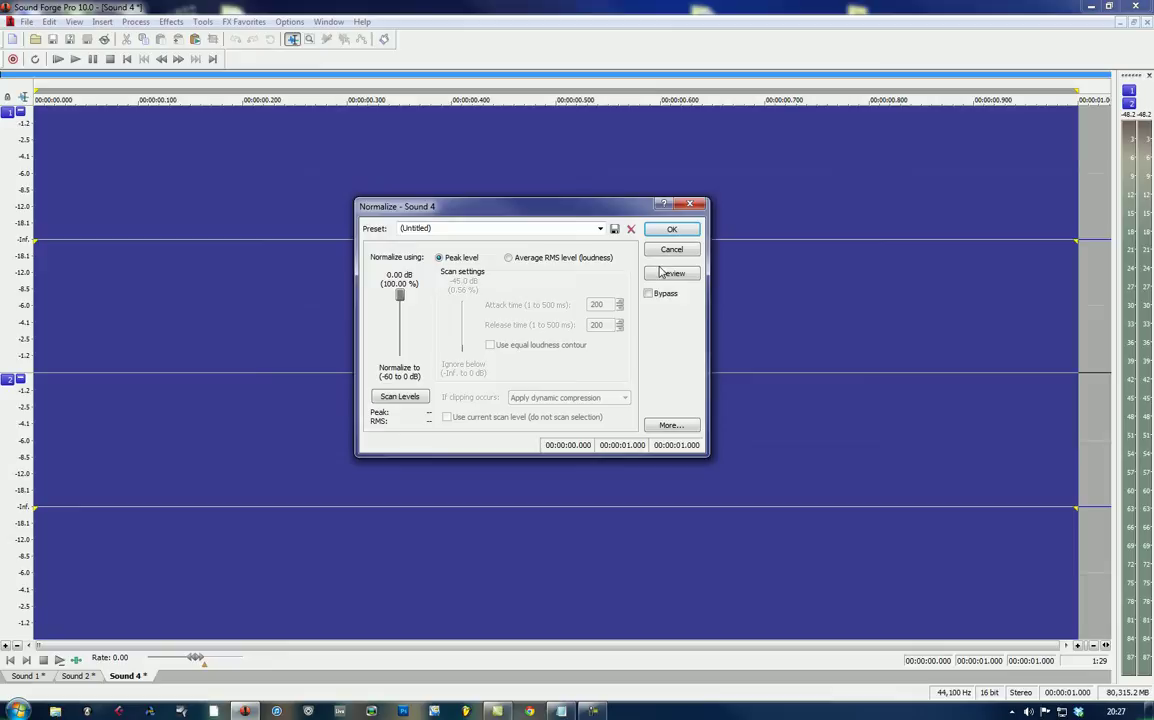
{"action": "left_click", "coordinate": [670, 231]}
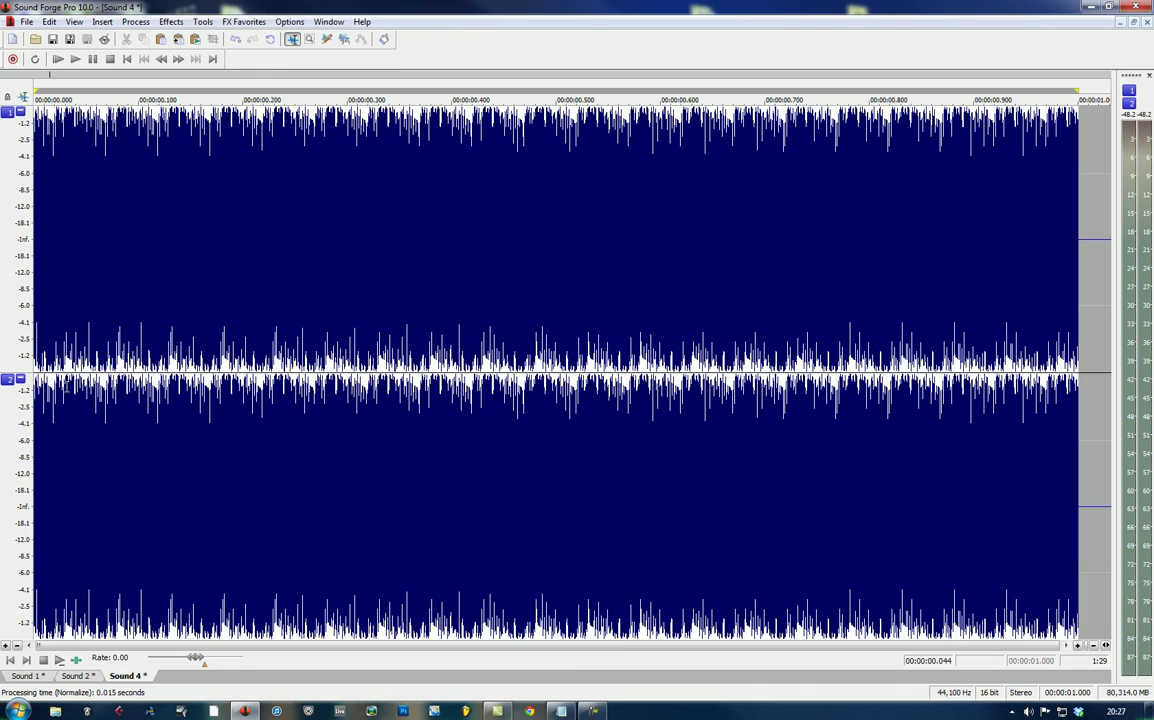
- Zoom into short stretches of the normalized Sound 4, such as 0.509–0.516 s, and play it
{"action": "left_click", "coordinate": [165, 350]}
{"action": "scroll", "coordinate": [165, 350], "scroll_direction": "up", "scroll_amount": 10}
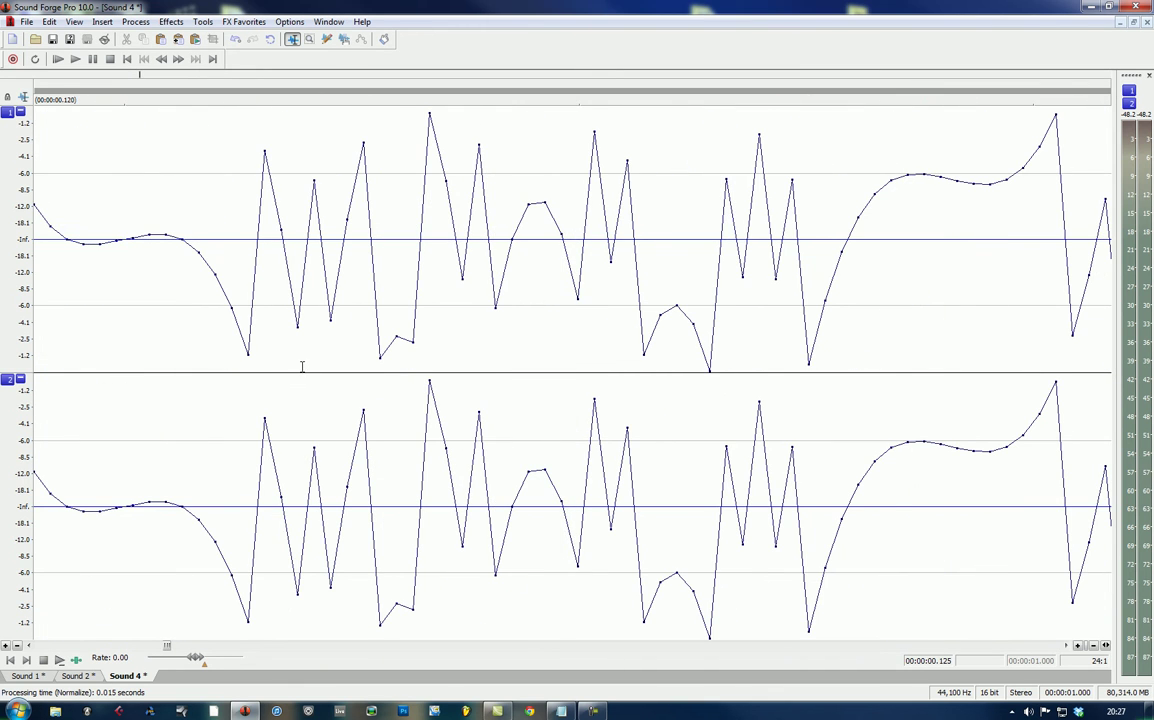
{"action": "left_click_drag", "start_coordinate": [297, 362], "coordinate": [1020, 385]}
{"action": "scroll", "coordinate": [484, 386], "scroll_direction": "down", "scroll_amount": 4}
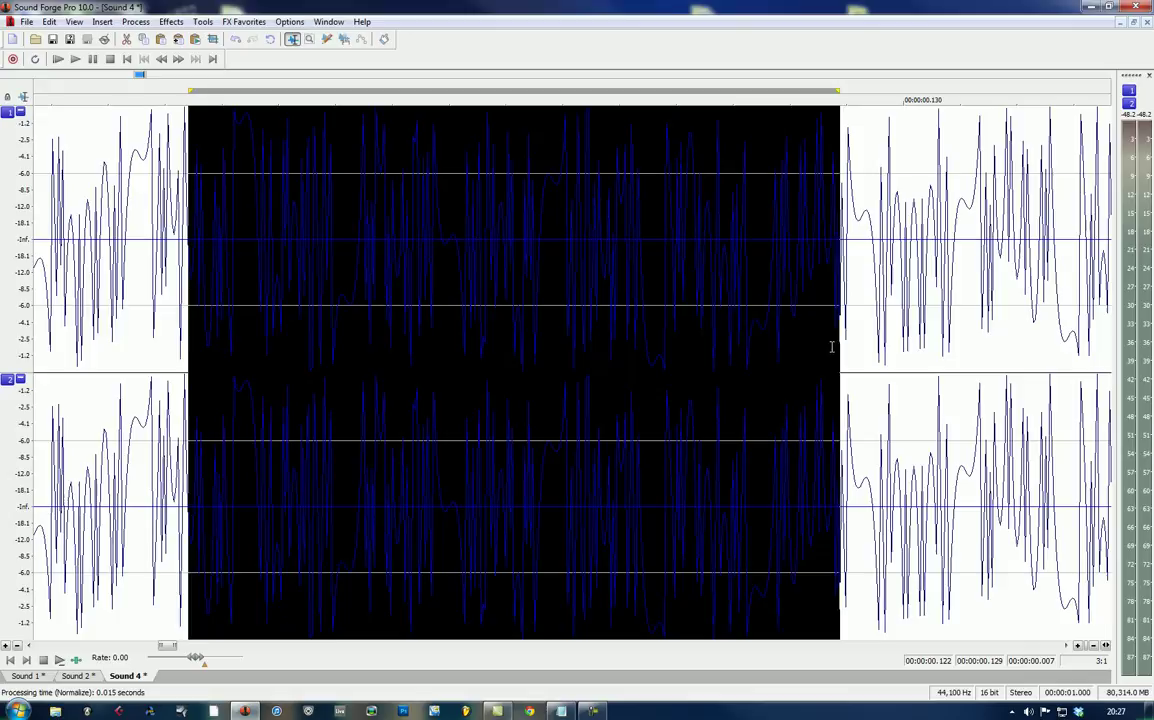
{"action": "left_click", "coordinate": [535, 285]}
{"action": "double_click", "coordinate": [527, 287]}
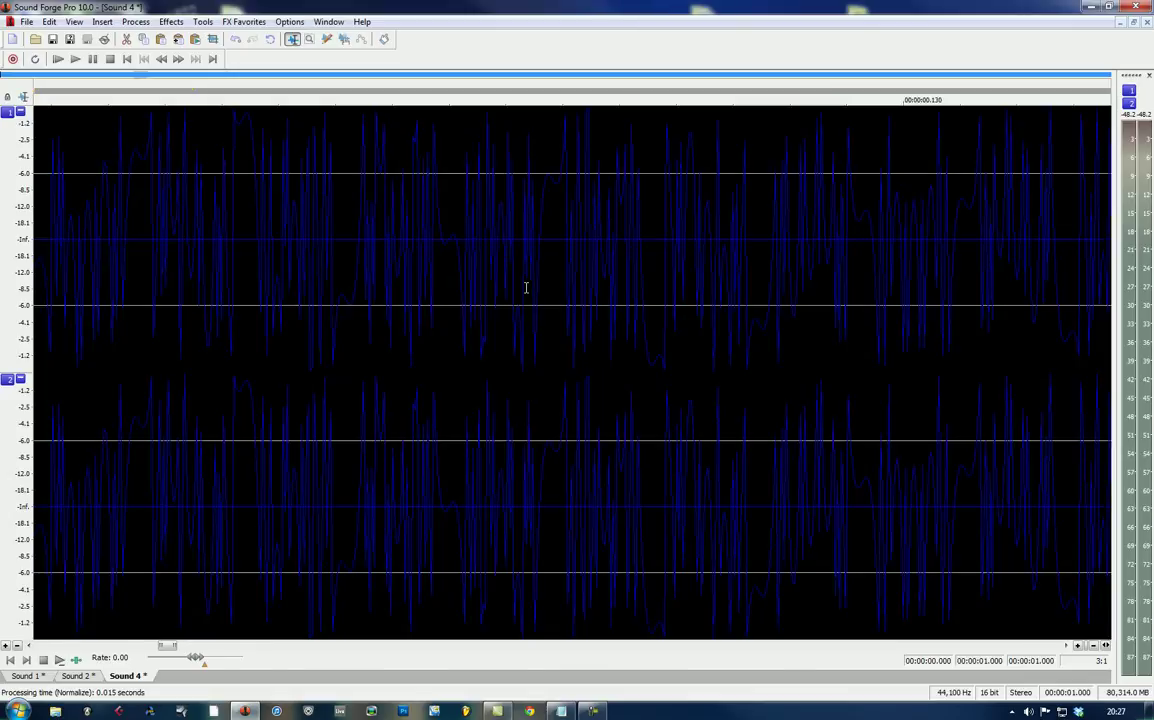
{"action": "scroll", "coordinate": [507, 288], "scroll_direction": "up", "scroll_amount": 5}
{"action": "left_click_drag", "start_coordinate": [608, 309], "coordinate": [566, 309]}
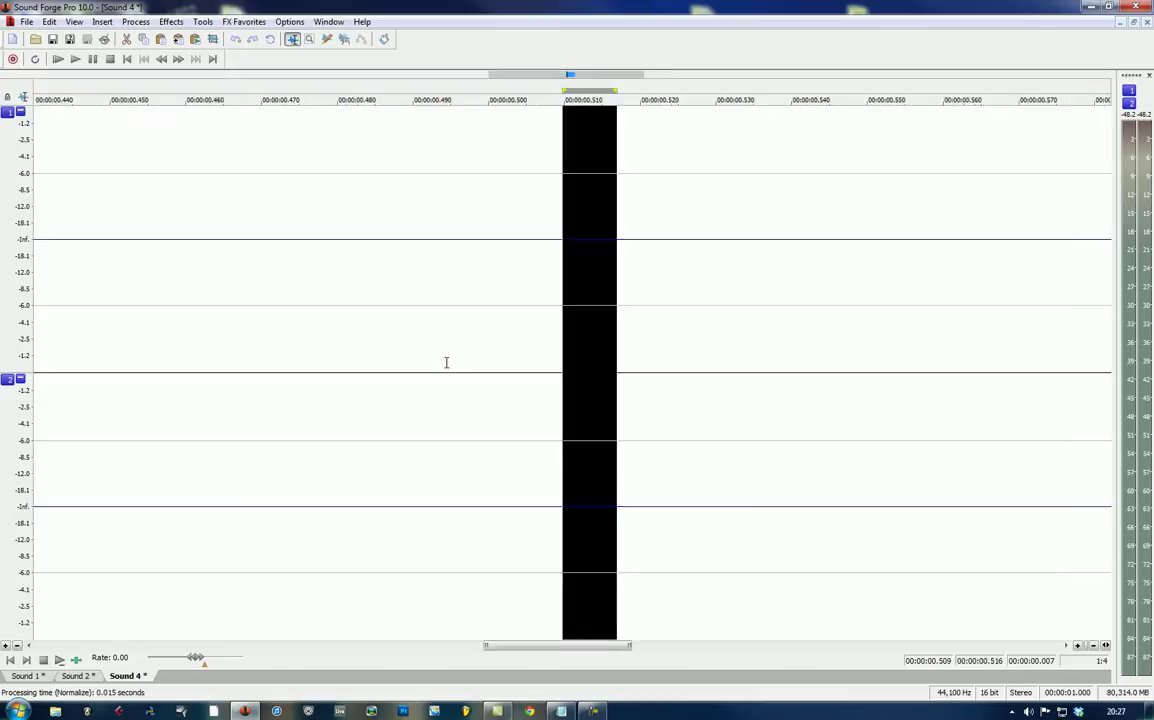
{"action": "scroll", "coordinate": [446, 363], "scroll_direction": "up", "scroll_amount": 4}
{"action": "scroll", "coordinate": [819, 302], "scroll_direction": "up", "scroll_amount": 6}
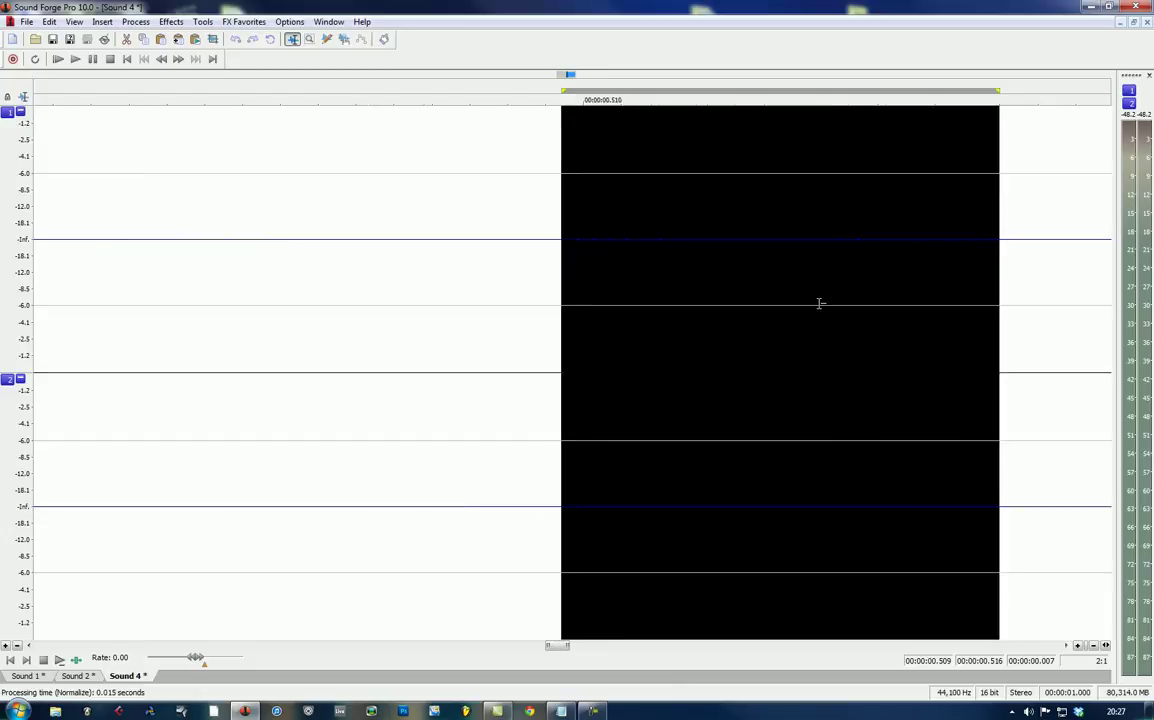
{"action": "left_click", "coordinate": [208, 312]}
{"action": "key", "text": "space"}
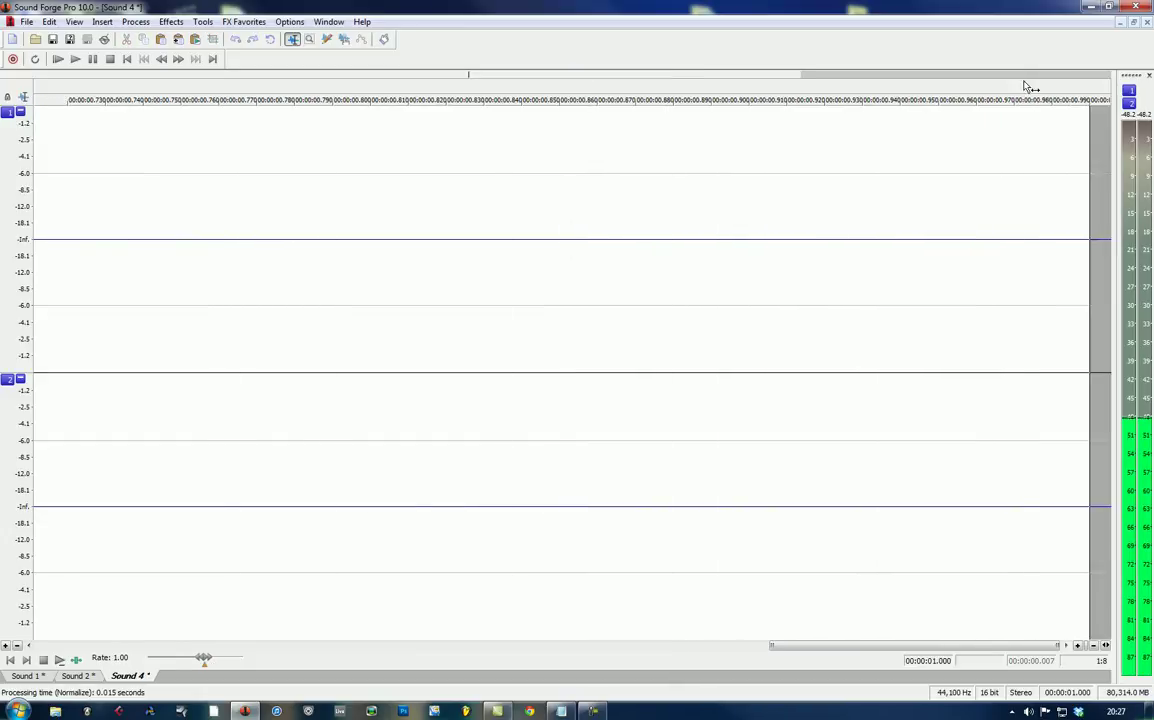
- Cascade the Sound 1, Sound 2 and Sound 4 windows with Sound 2 in front
{"action": "left_click", "coordinate": [1133, 21]}
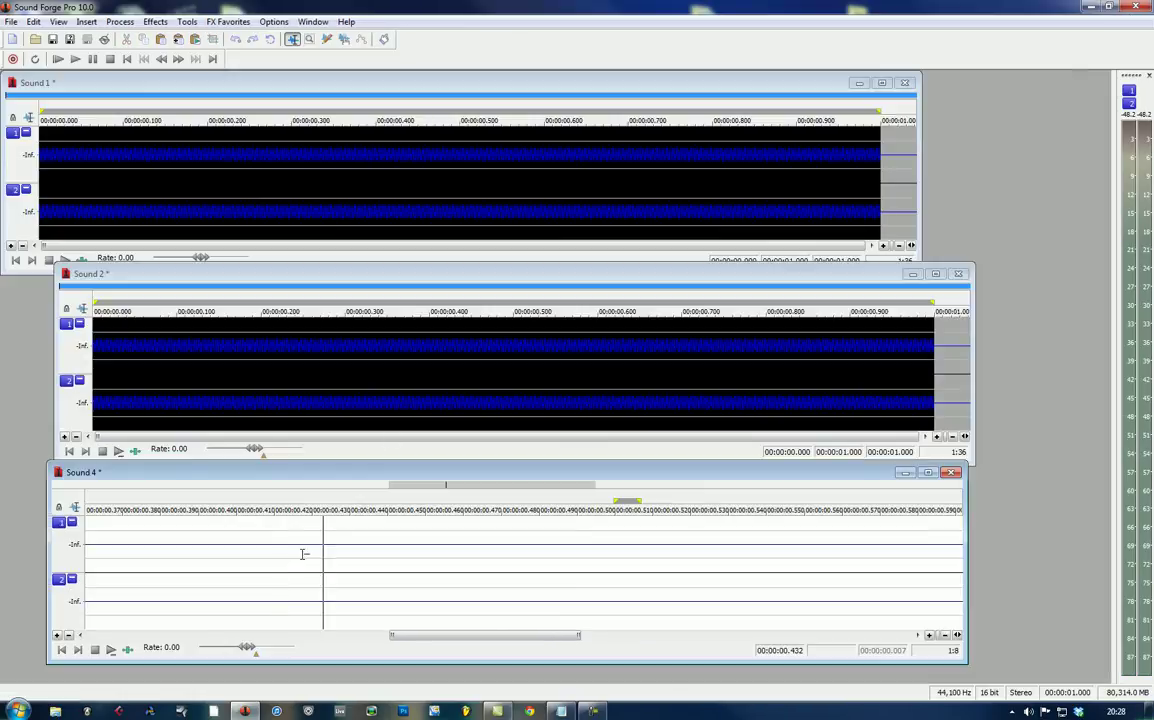
{"action": "left_click", "coordinate": [311, 389]}
{"action": "left_click", "coordinate": [173, 368]}
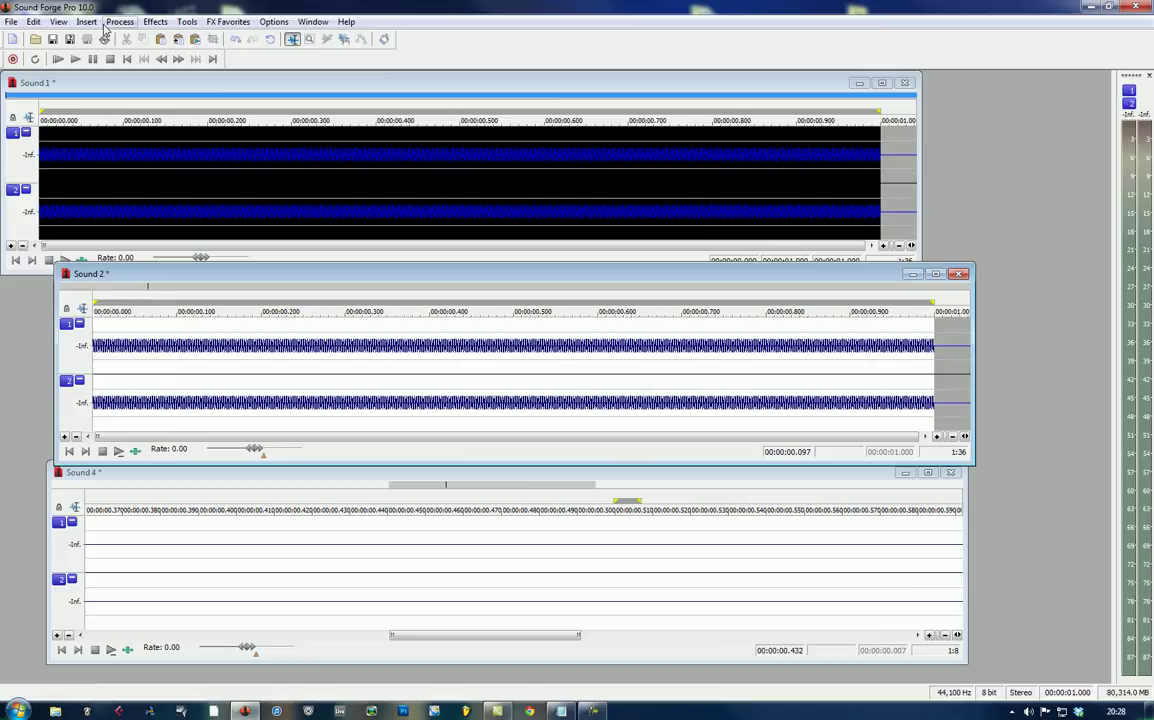
- Open the iZotope MBIT+ Dither dialog for Sound 2 from Process > Bit Depth
{"action": "left_click", "coordinate": [112, 22]}
{"action": "mouse_move", "coordinate": [153, 55]}
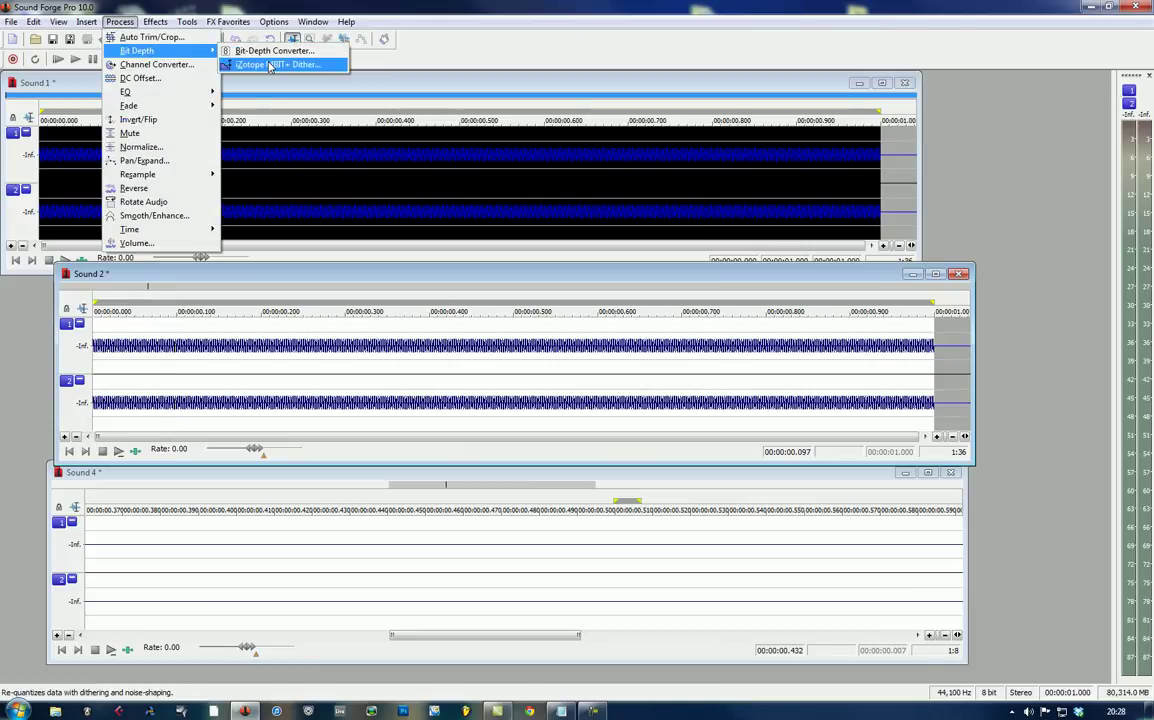
{"action": "left_click", "coordinate": [268, 65]}
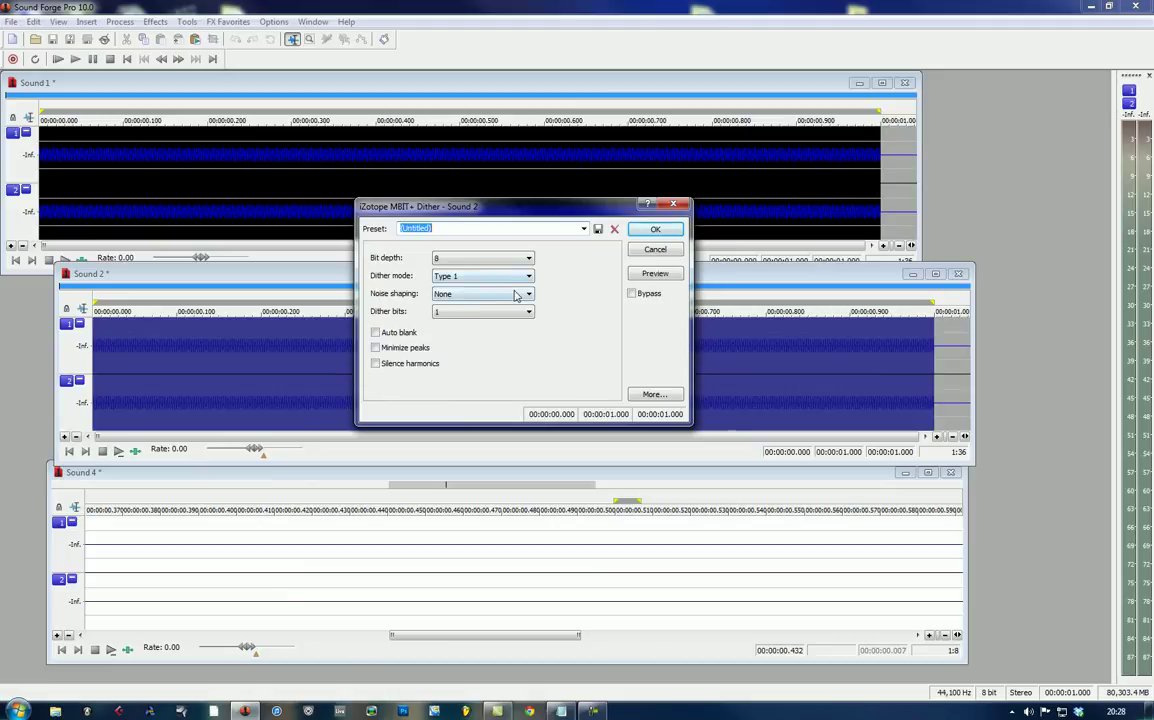
- Set dither mode to Type 2 and preview it with Simple noise shaping
{"action": "left_click", "coordinate": [653, 277]}
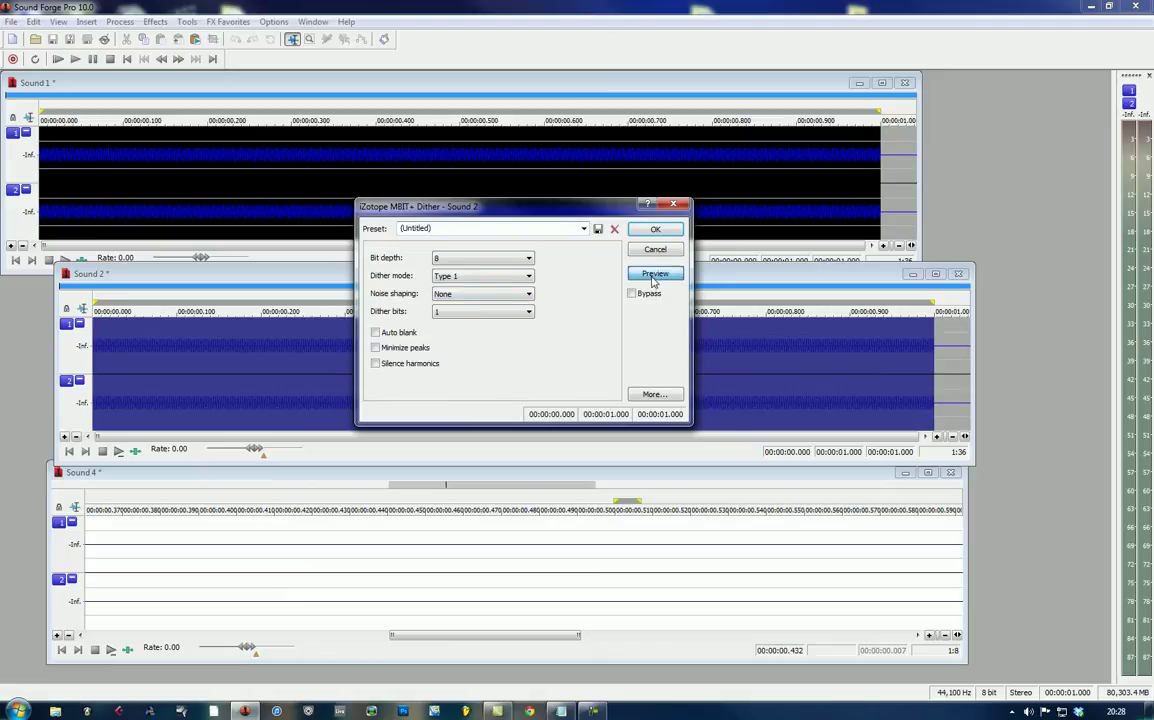
{"action": "left_click", "coordinate": [482, 276]}
{"action": "left_click", "coordinate": [484, 300]}
{"action": "left_click", "coordinate": [482, 294]}
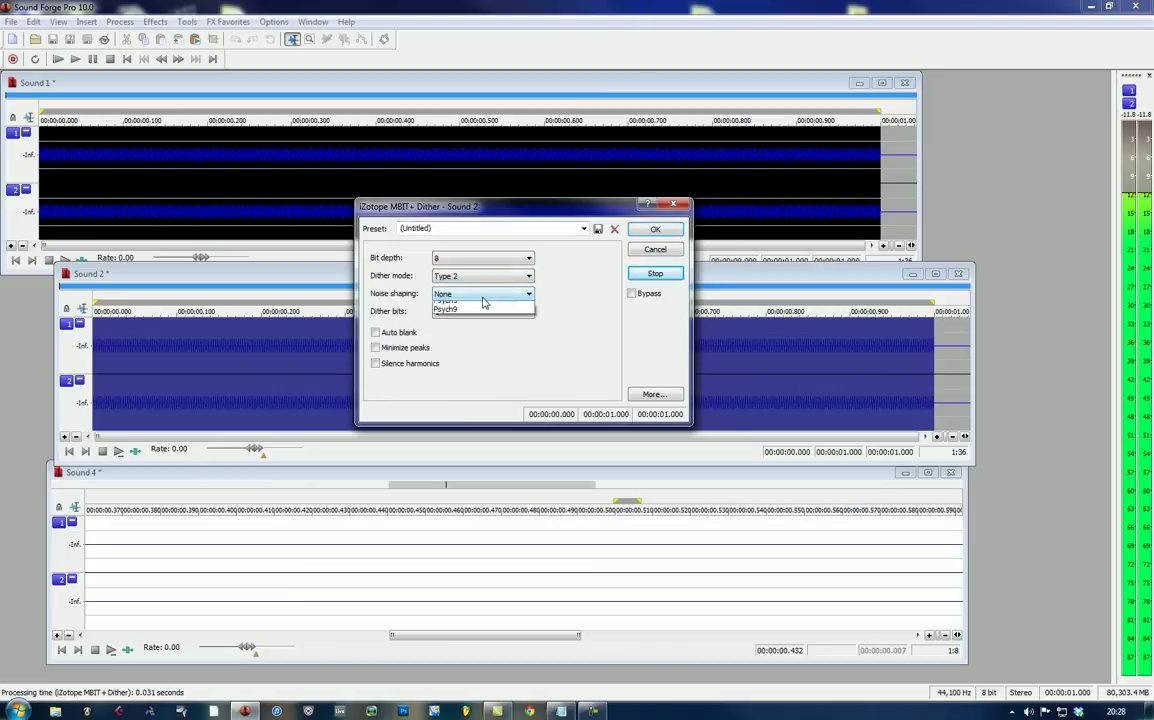
{"action": "left_click", "coordinate": [472, 317]}
{"action": "left_click", "coordinate": [640, 277]}
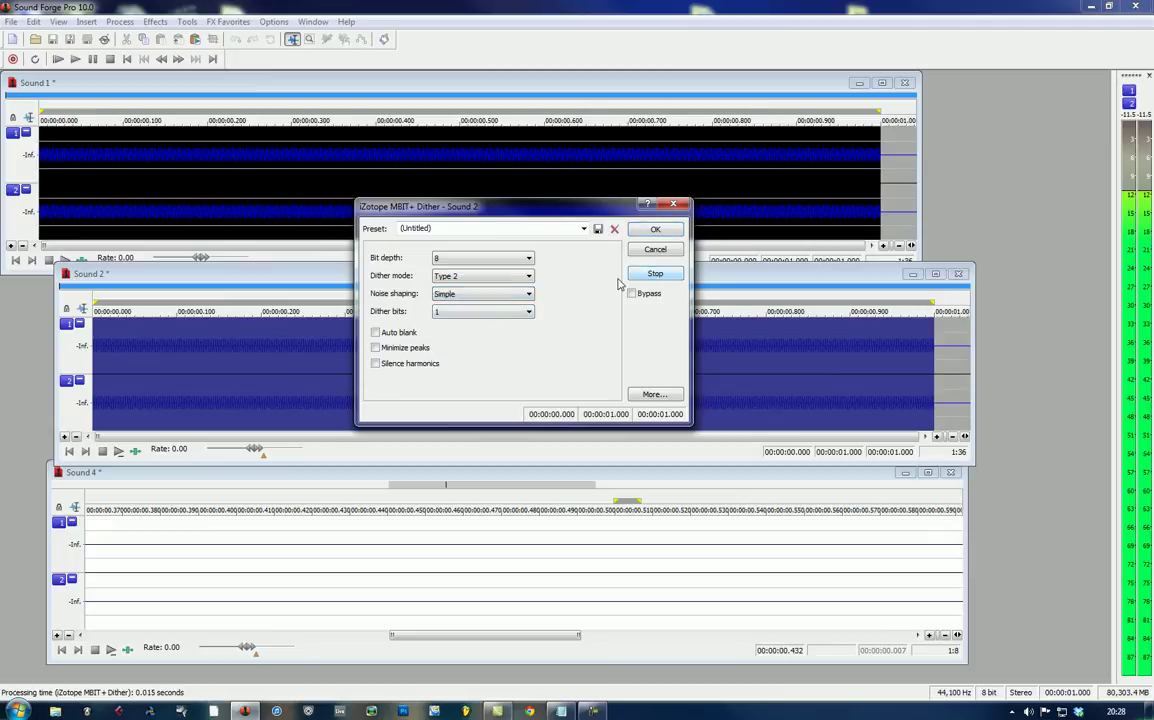
- Preview noise shaping set to None, then back to Simple
{"action": "left_click", "coordinate": [486, 294]}
{"action": "left_click", "coordinate": [478, 307]}
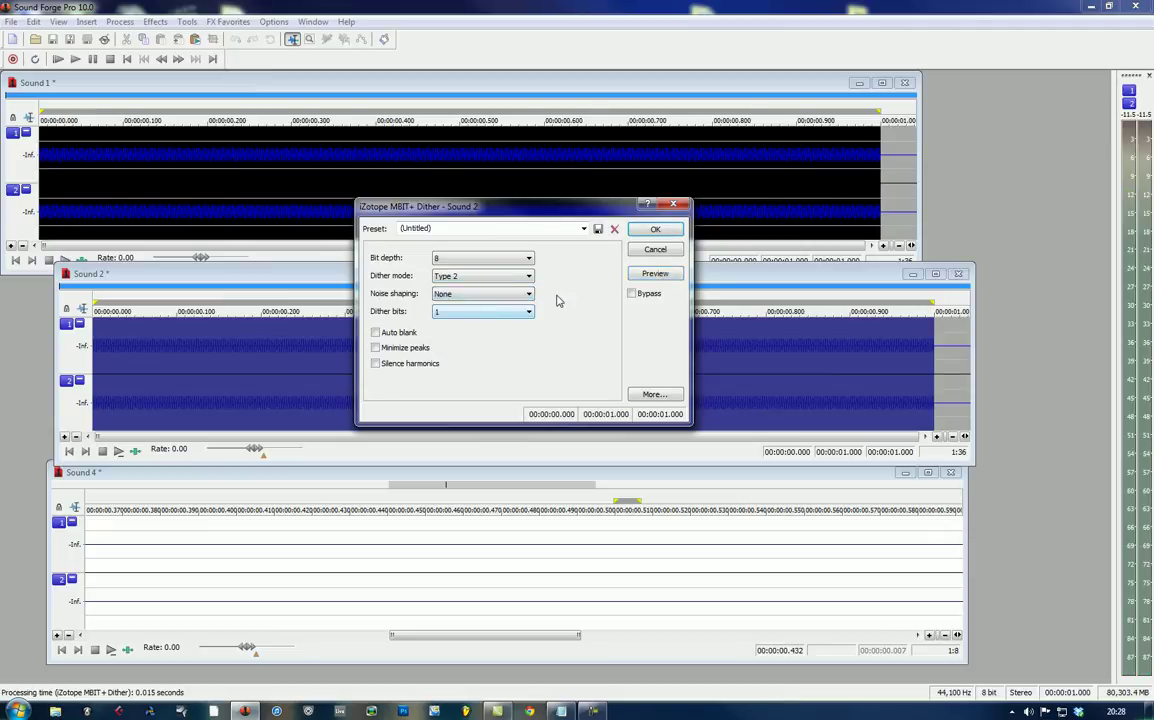
{"action": "left_click", "coordinate": [640, 276]}
{"action": "left_click", "coordinate": [637, 276]}
{"action": "left_click", "coordinate": [528, 293]}
{"action": "left_click", "coordinate": [470, 308]}
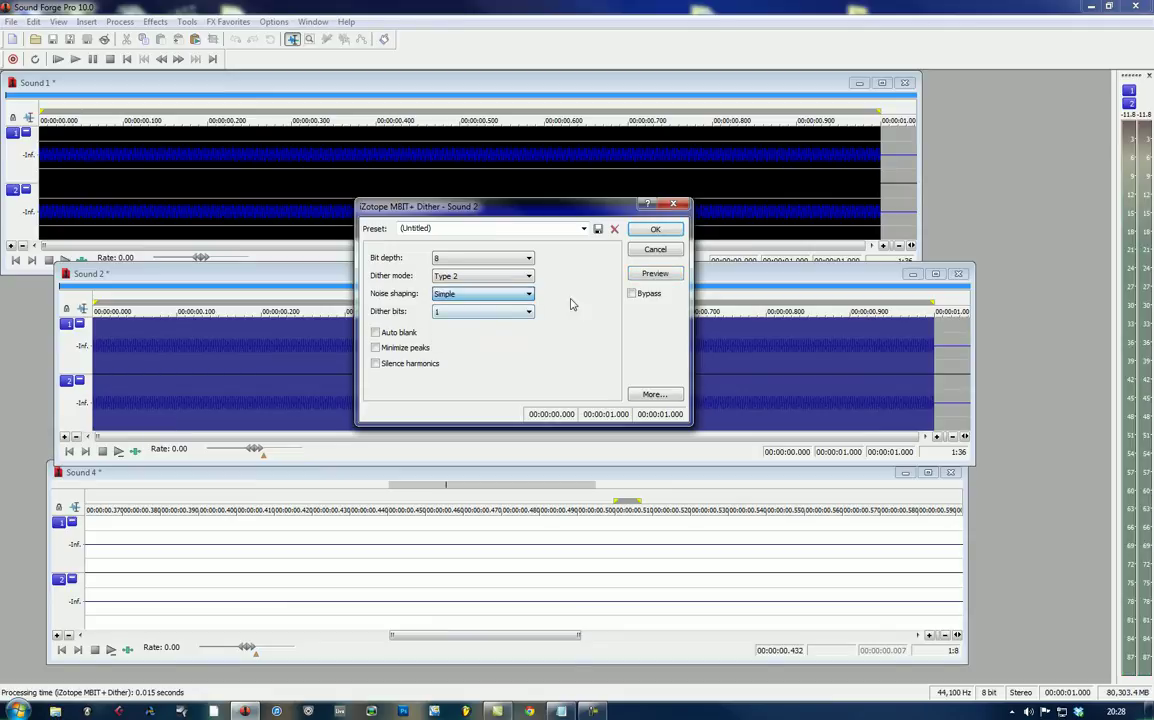
{"action": "left_click", "coordinate": [657, 275]}
- Try Clear, Psych5 and Psych9 noise shaping, previewing Psych5 and Psych9
{"action": "left_click", "coordinate": [494, 298]}
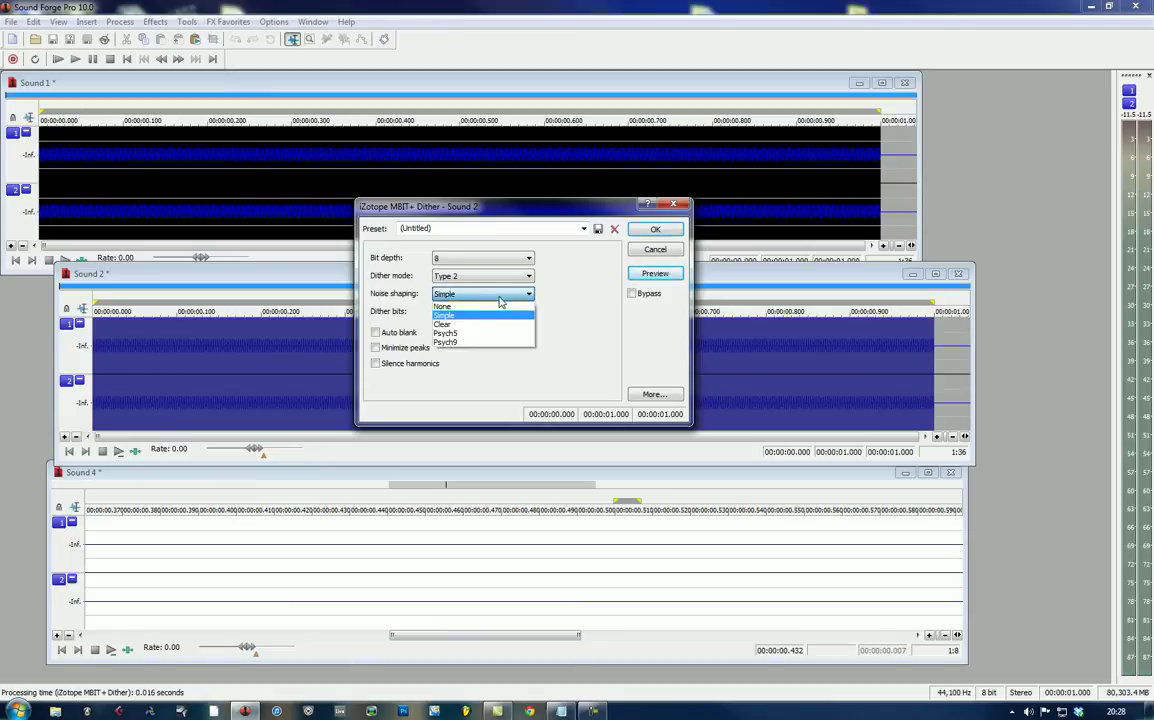
{"action": "left_click", "coordinate": [492, 336]}
{"action": "left_click", "coordinate": [505, 294]}
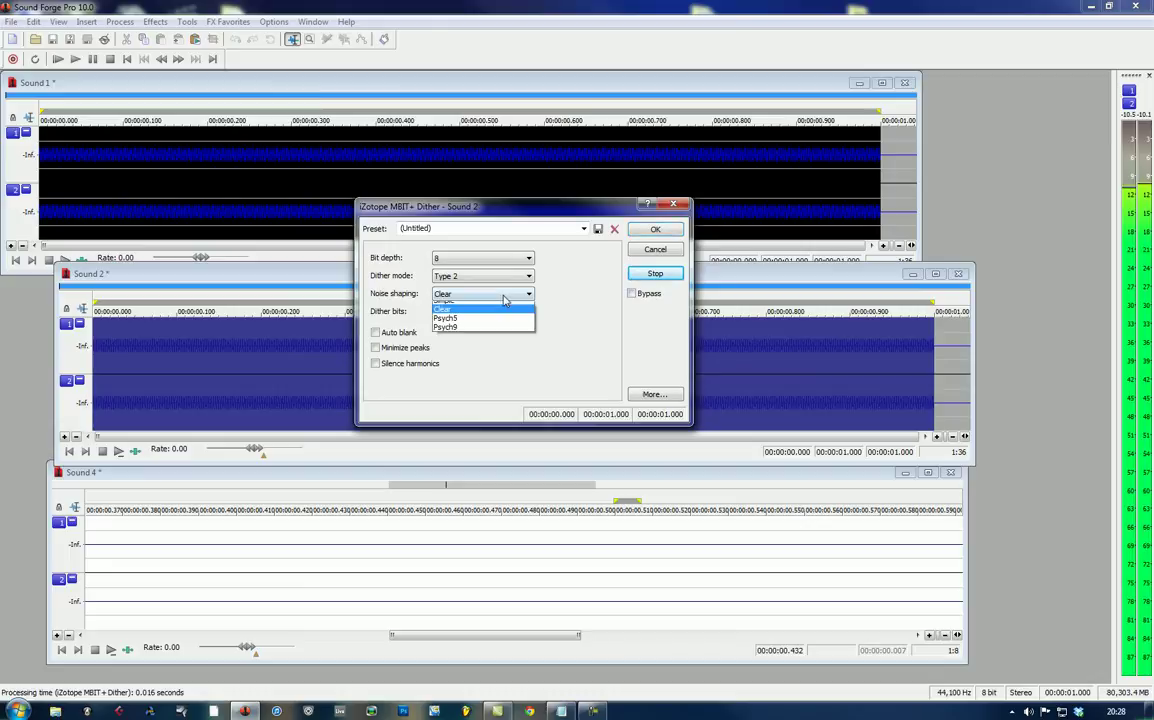
{"action": "left_click", "coordinate": [488, 339]}
{"action": "left_click", "coordinate": [652, 276]}
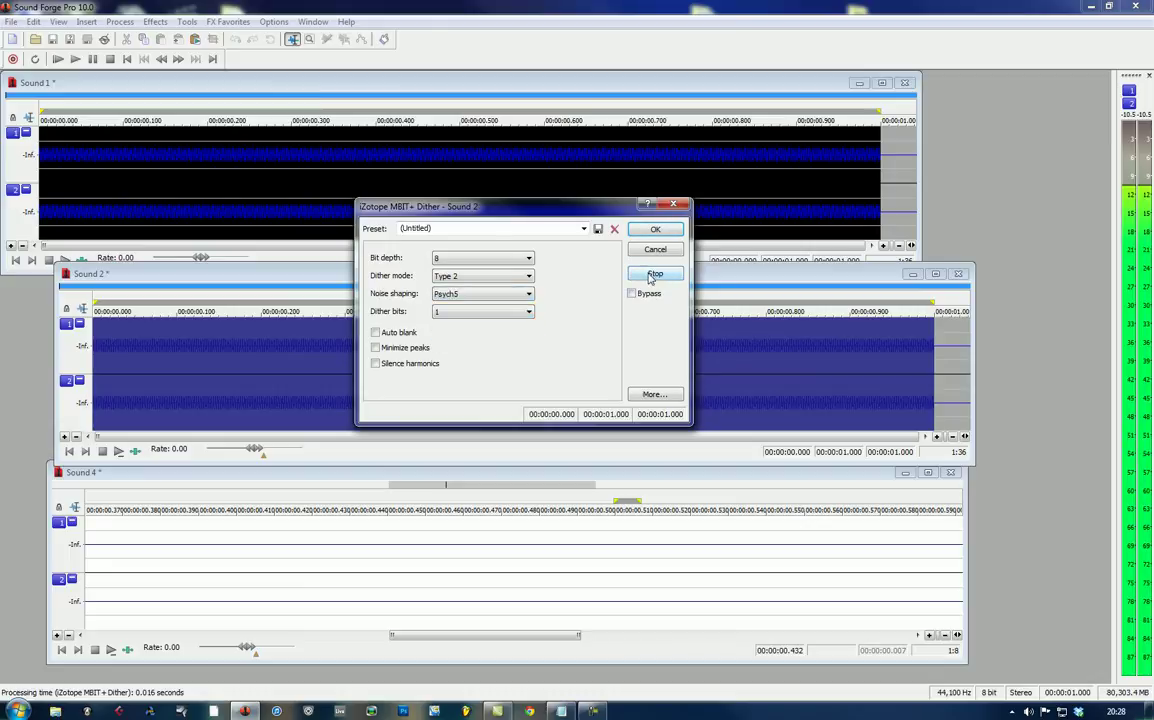
{"action": "left_click", "coordinate": [487, 294]}
{"action": "left_click", "coordinate": [464, 342]}
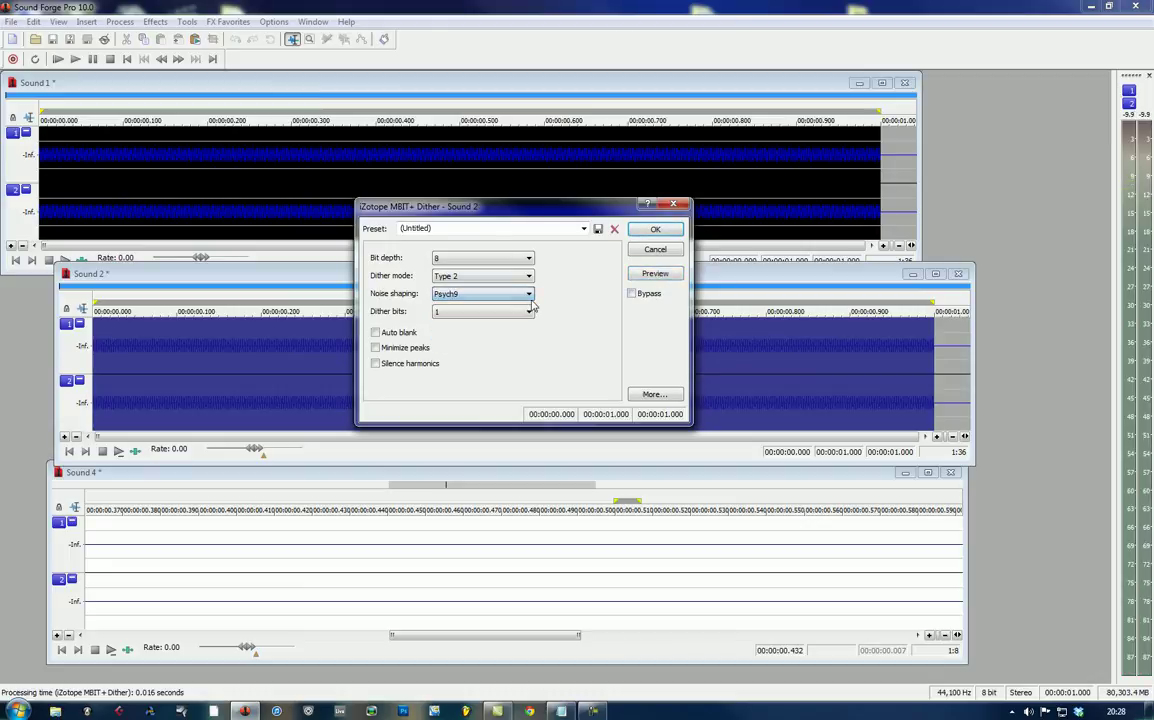
{"action": "left_click", "coordinate": [655, 273]}
- Return noise shaping to Psych5, preview it, then preview again with Bypass on
{"action": "left_click", "coordinate": [477, 294]}
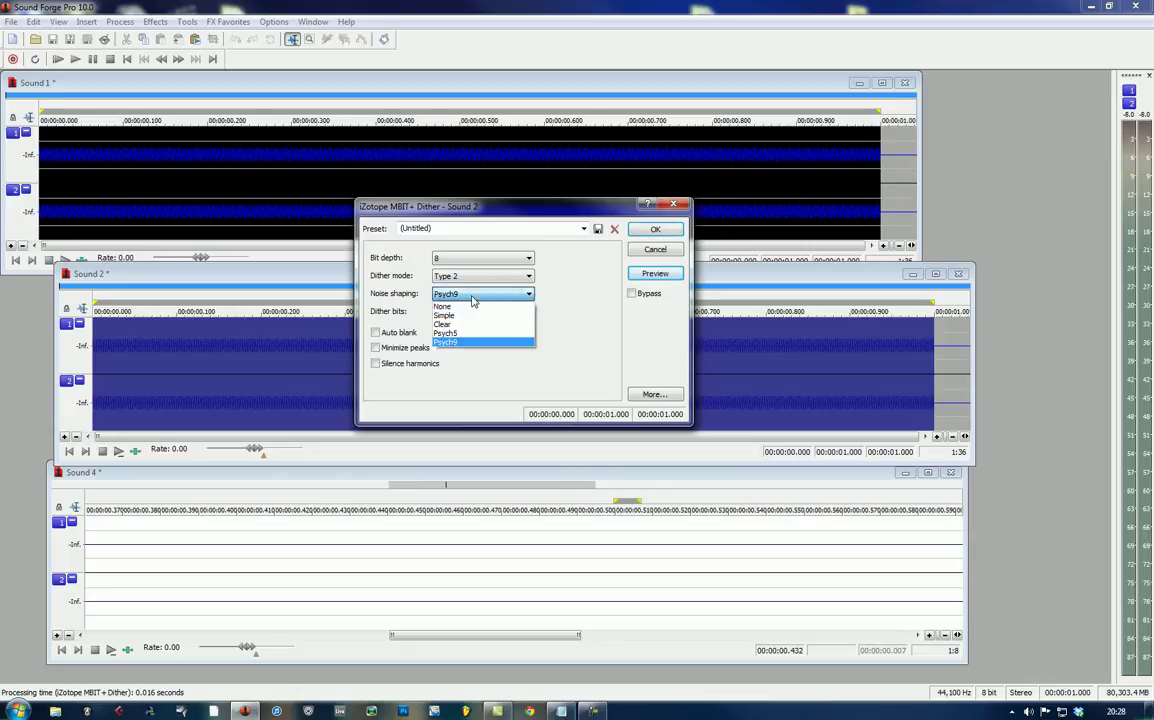
{"action": "left_click", "coordinate": [470, 337]}
{"action": "left_click", "coordinate": [655, 274]}
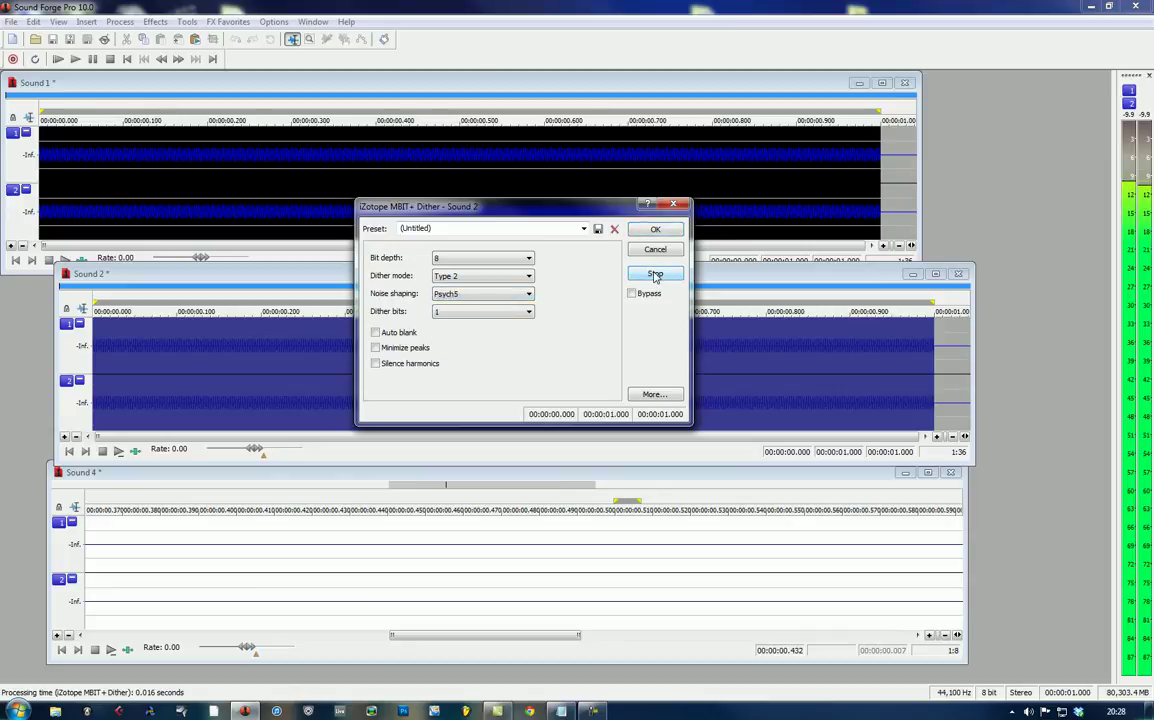
{"action": "left_click", "coordinate": [631, 293]}
{"action": "left_click", "coordinate": [655, 274]}
- Compare the bypassed preview with the dithered one, leaving Bypass off
{"action": "left_click", "coordinate": [631, 293]}
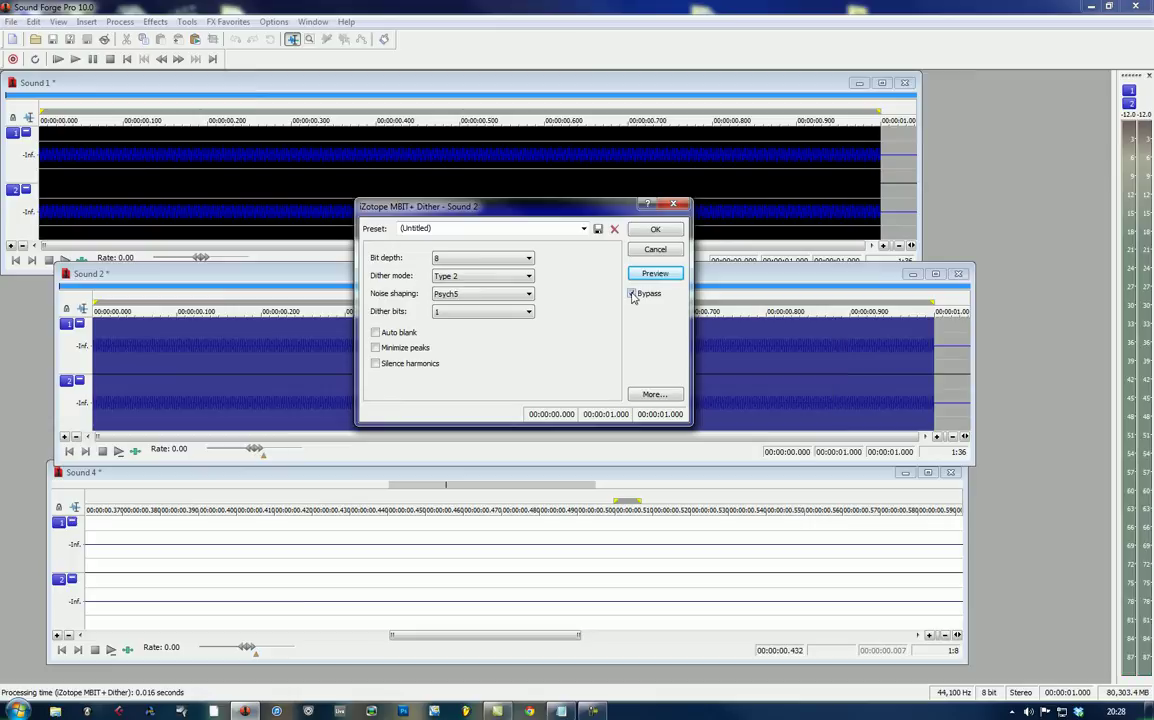
{"action": "left_click", "coordinate": [646, 279]}
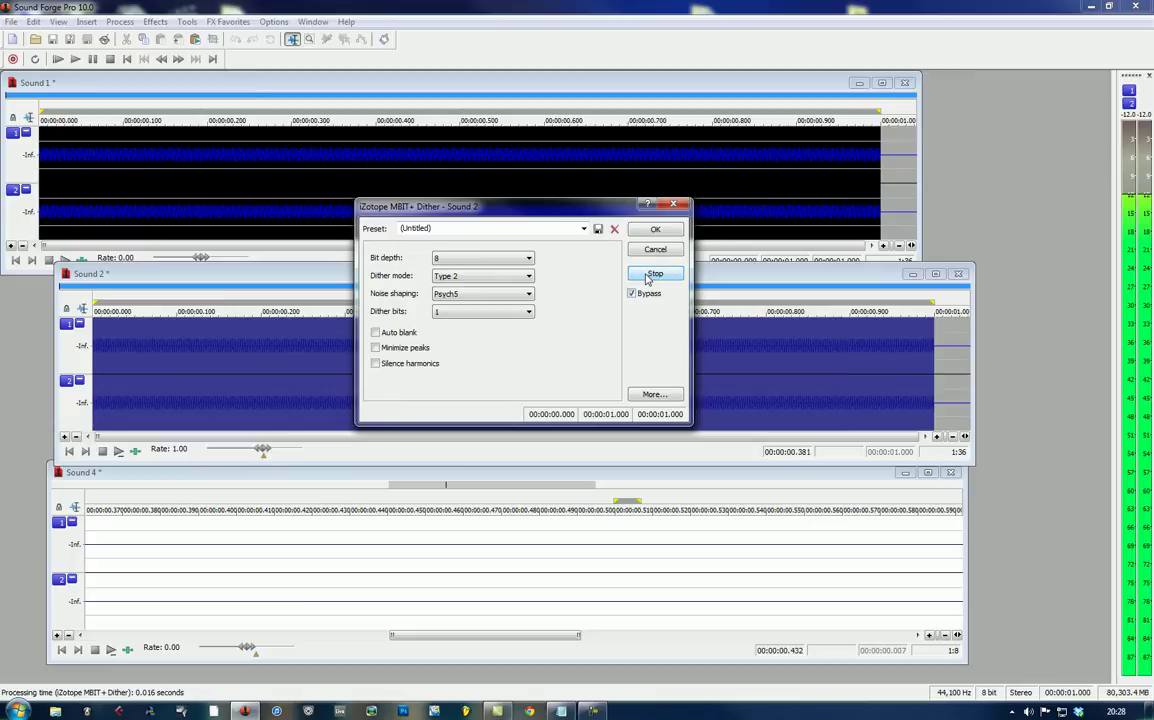
{"action": "left_click", "coordinate": [643, 282]}
{"action": "left_click", "coordinate": [631, 293]}
{"action": "left_click", "coordinate": [646, 279]}
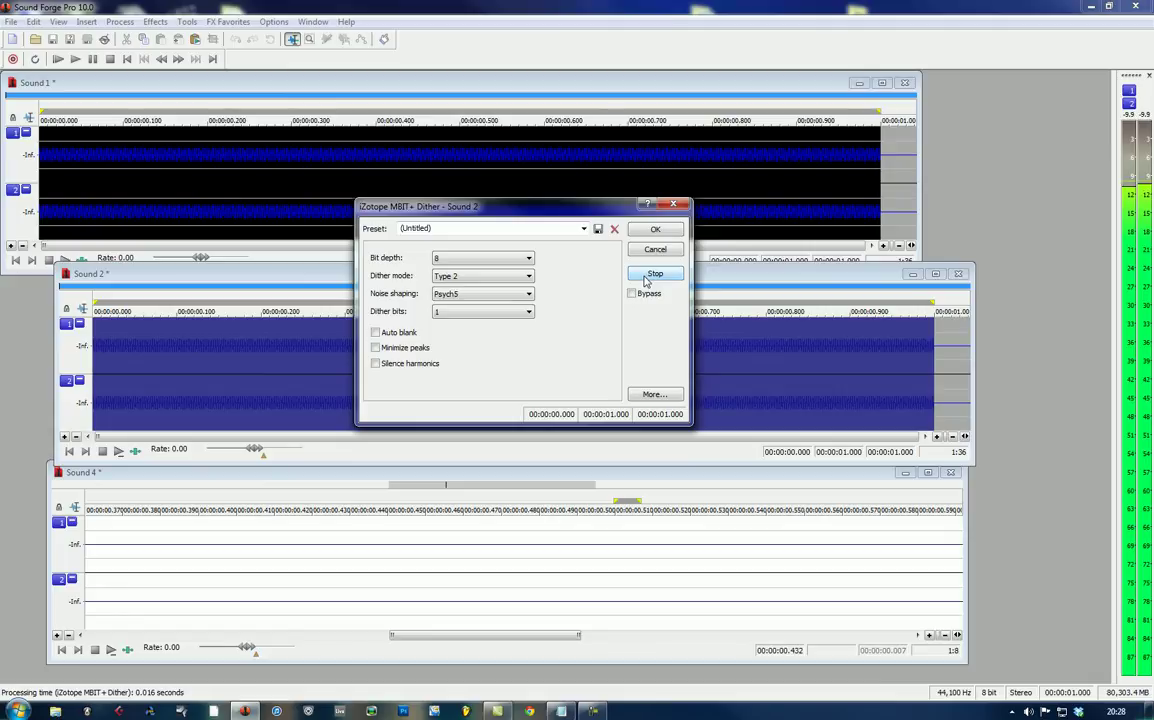
- Preview Clear noise shaping, then switch to Simple and preview it
{"action": "left_click", "coordinate": [501, 296]}
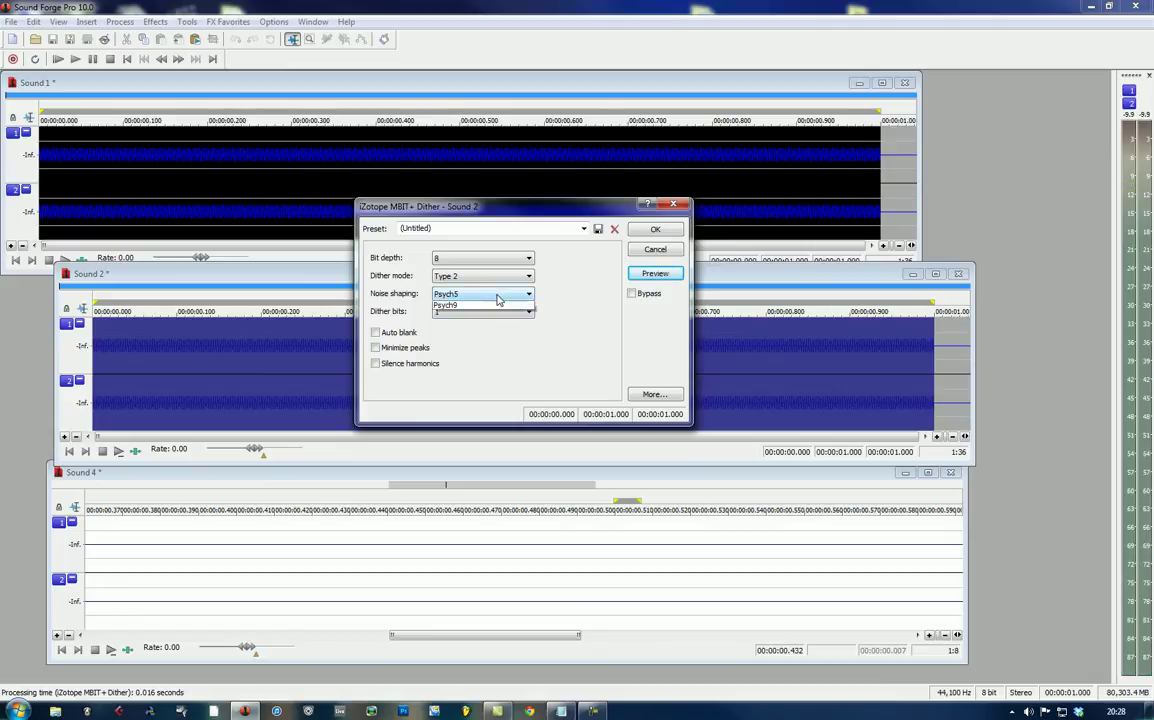
{"action": "left_click", "coordinate": [481, 326]}
{"action": "left_click", "coordinate": [651, 275]}
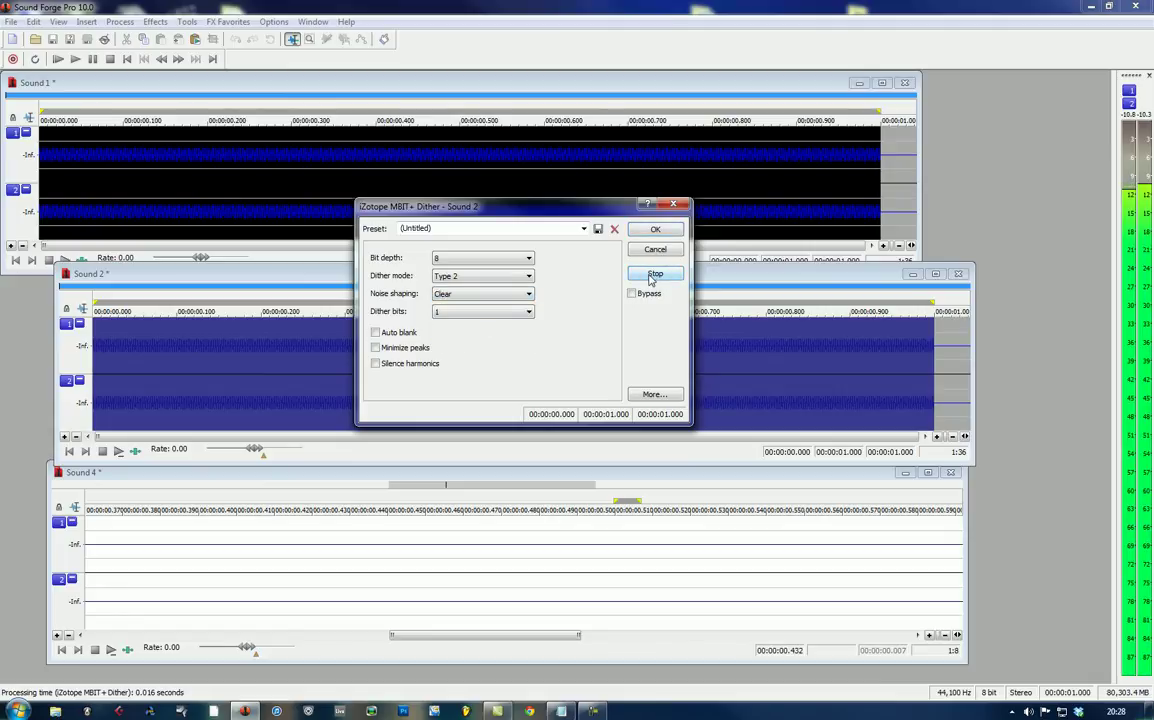
{"action": "left_click", "coordinate": [481, 293]}
{"action": "left_click", "coordinate": [455, 313]}
{"action": "left_click", "coordinate": [652, 275]}
- Re-check the Simple preview against Bypass, then turn Bypass back off
{"action": "left_click", "coordinate": [643, 278]}
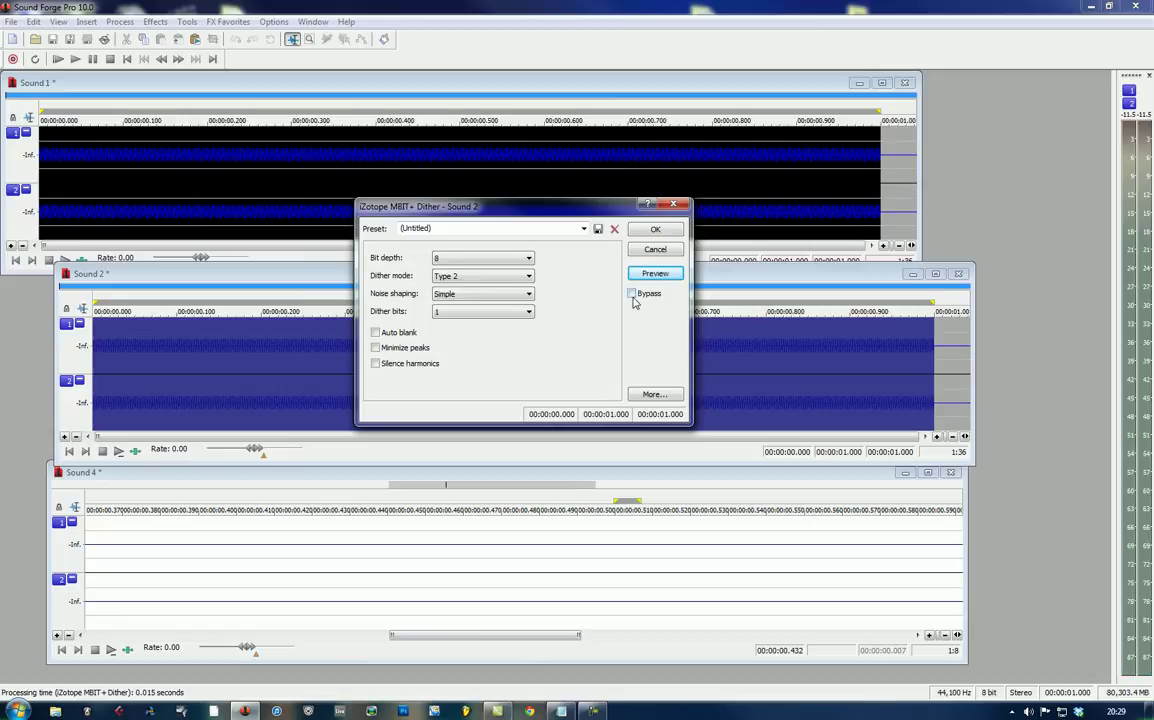
{"action": "left_click", "coordinate": [631, 293]}
{"action": "left_click", "coordinate": [650, 275]}
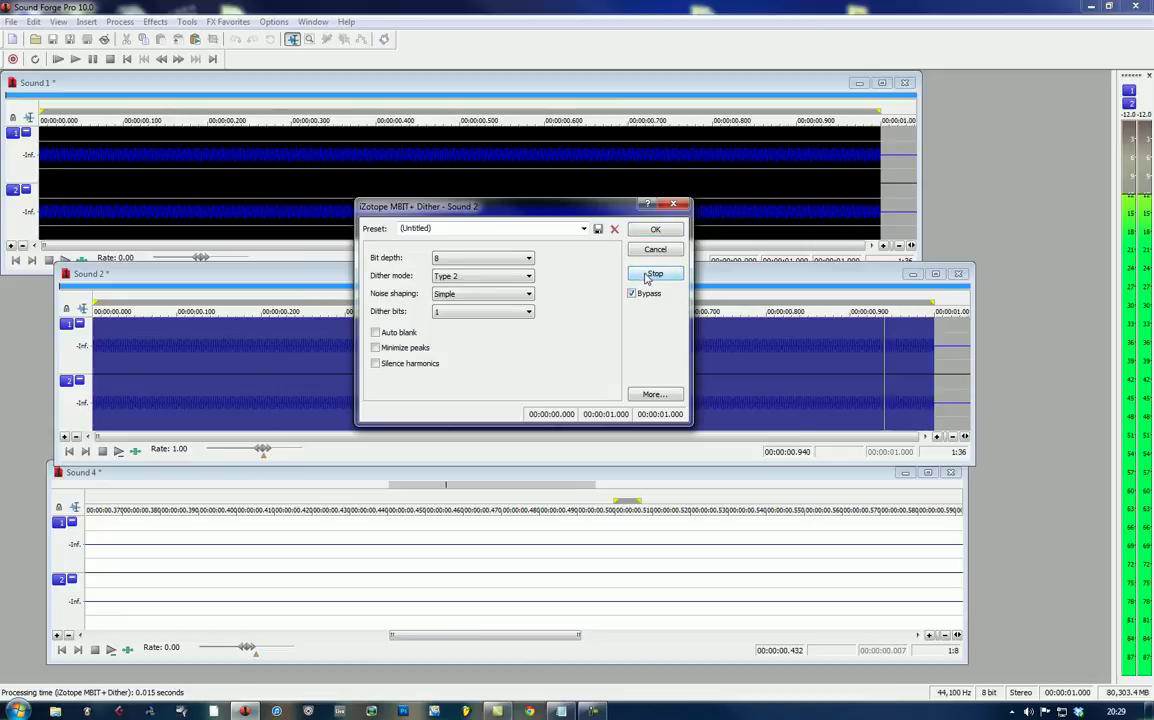
{"action": "left_click", "coordinate": [650, 275]}
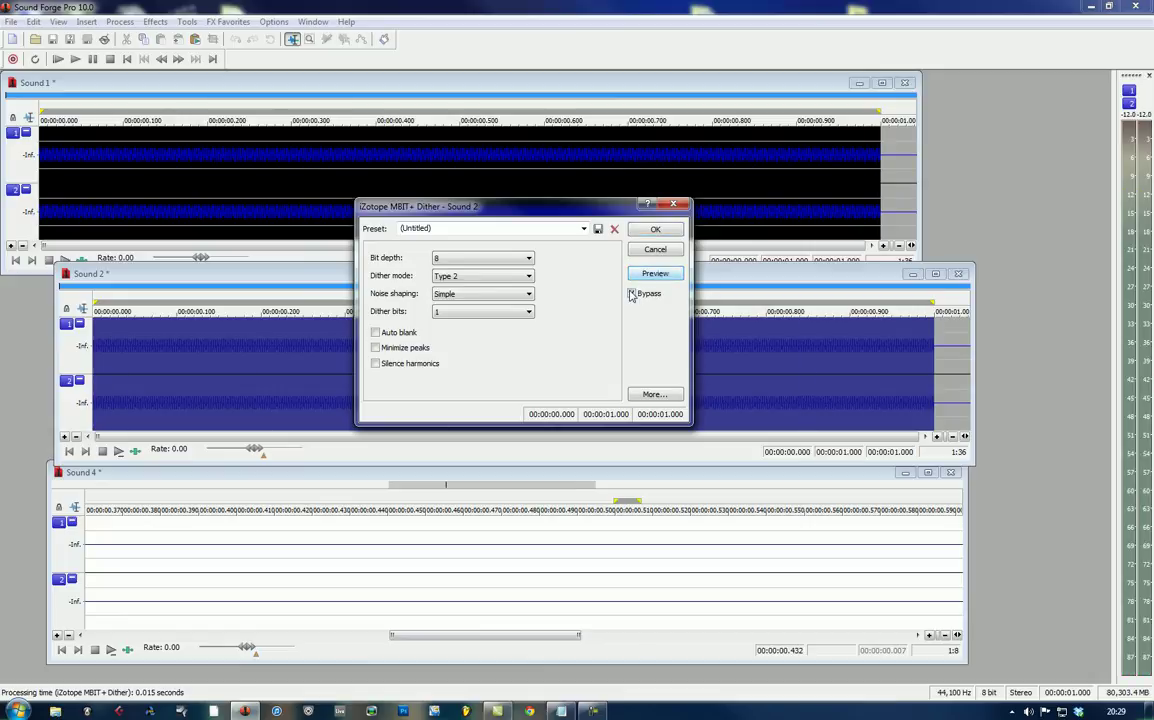
- Apply the 8-bit Type 2, Simple-shaped dither to Sound 2 and return to it
{"action": "left_click", "coordinate": [660, 231]}
{"action": "left_click", "coordinate": [300, 558]}
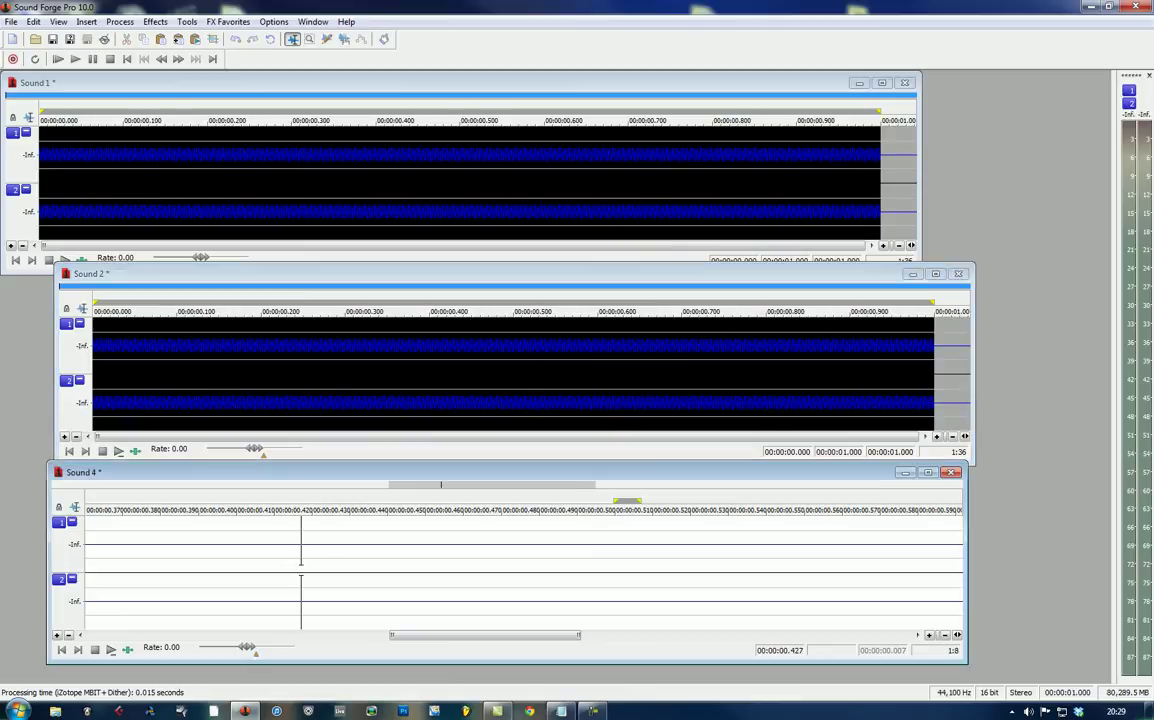
{"action": "left_click", "coordinate": [301, 385]}
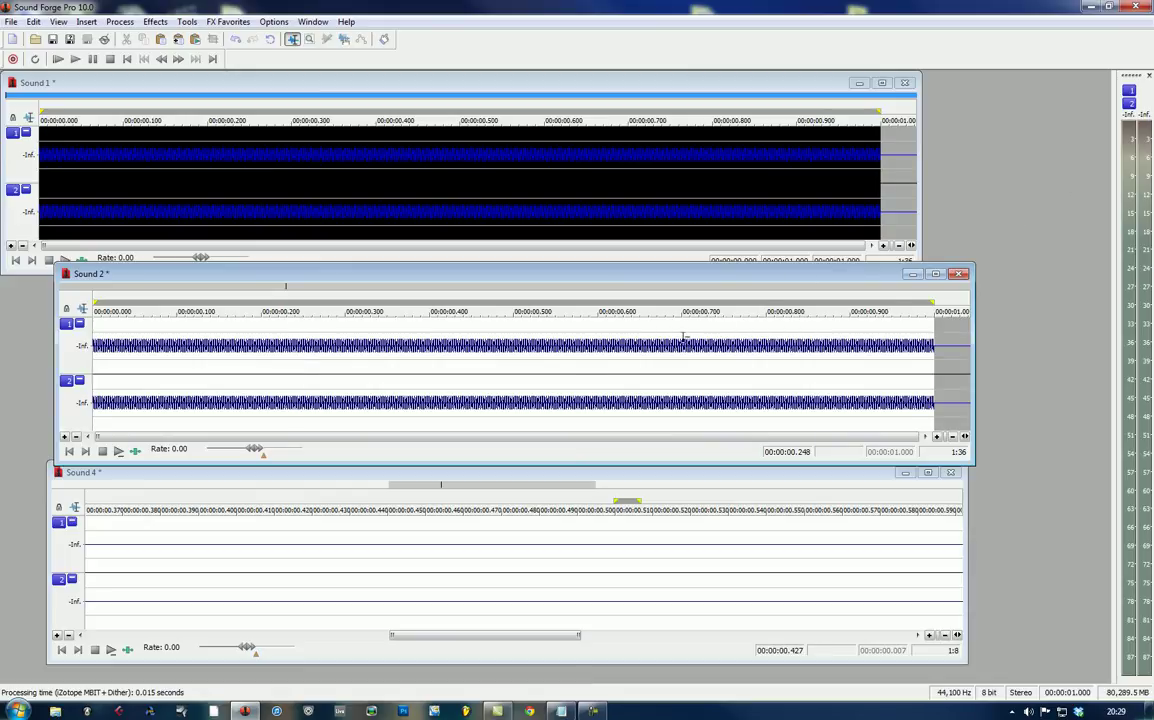
- Compare the dithered 8-bit Sound 2 with the 16-bit Sound 1
{"action": "left_click", "coordinate": [523, 381]}
{"action": "left_click", "coordinate": [471, 176]}
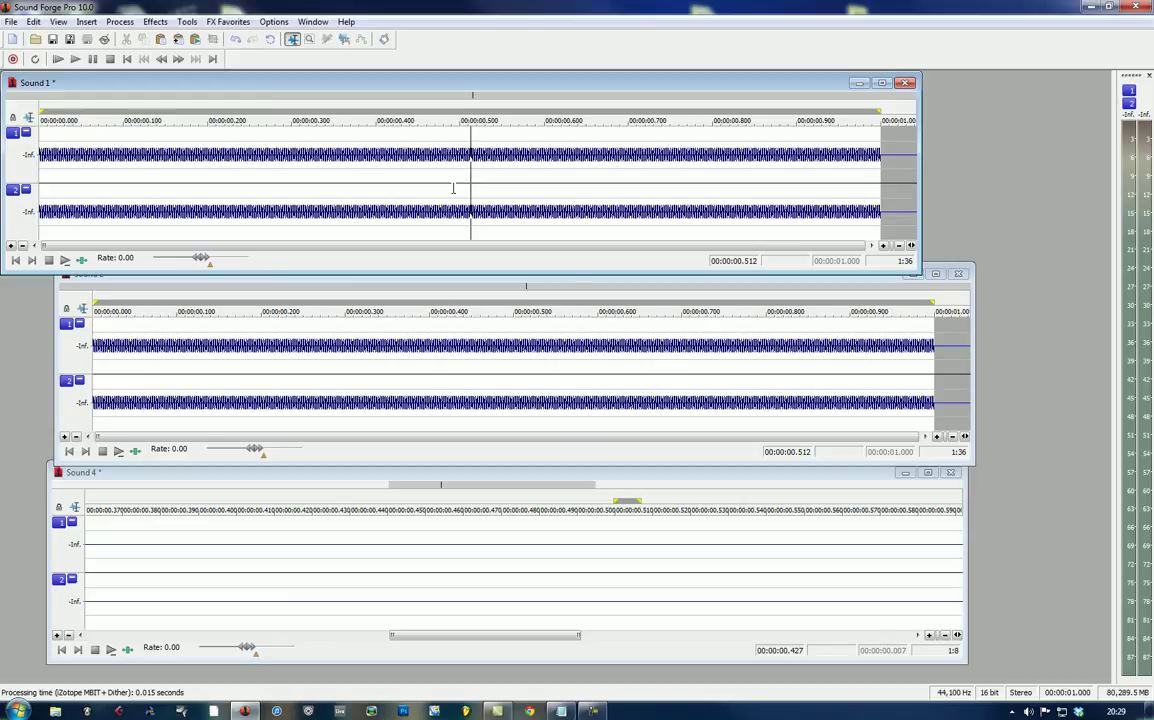
{"action": "left_click", "coordinate": [362, 378]}
{"action": "left_click", "coordinate": [307, 170]}
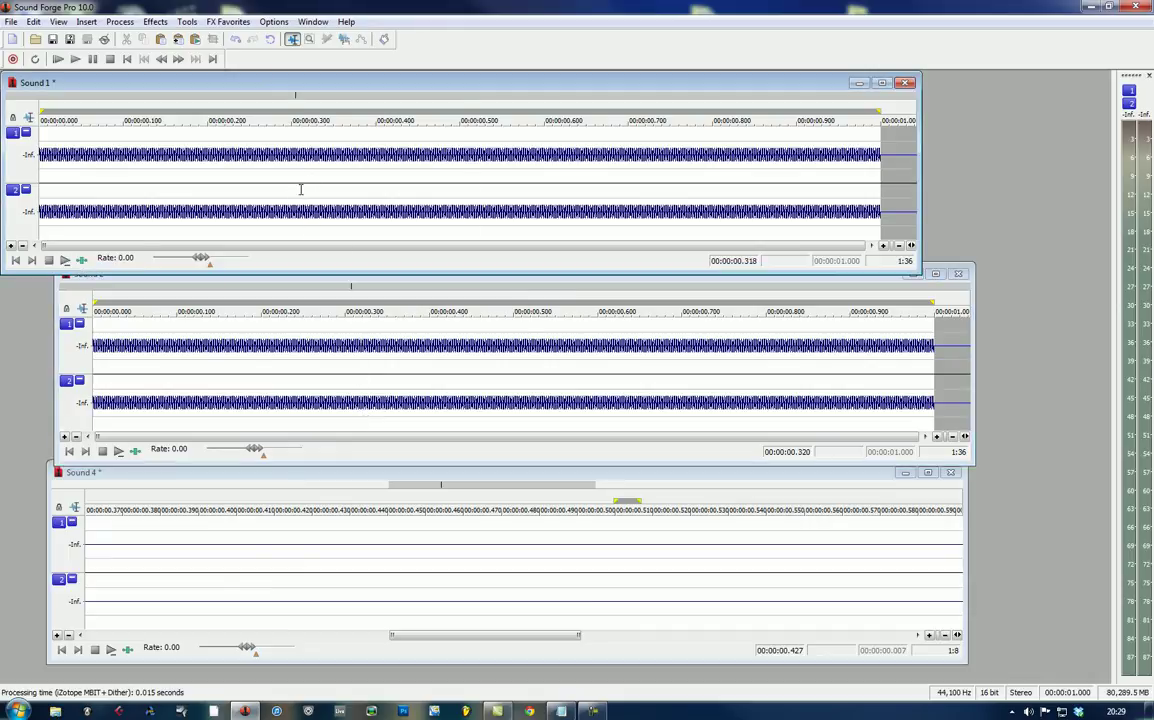